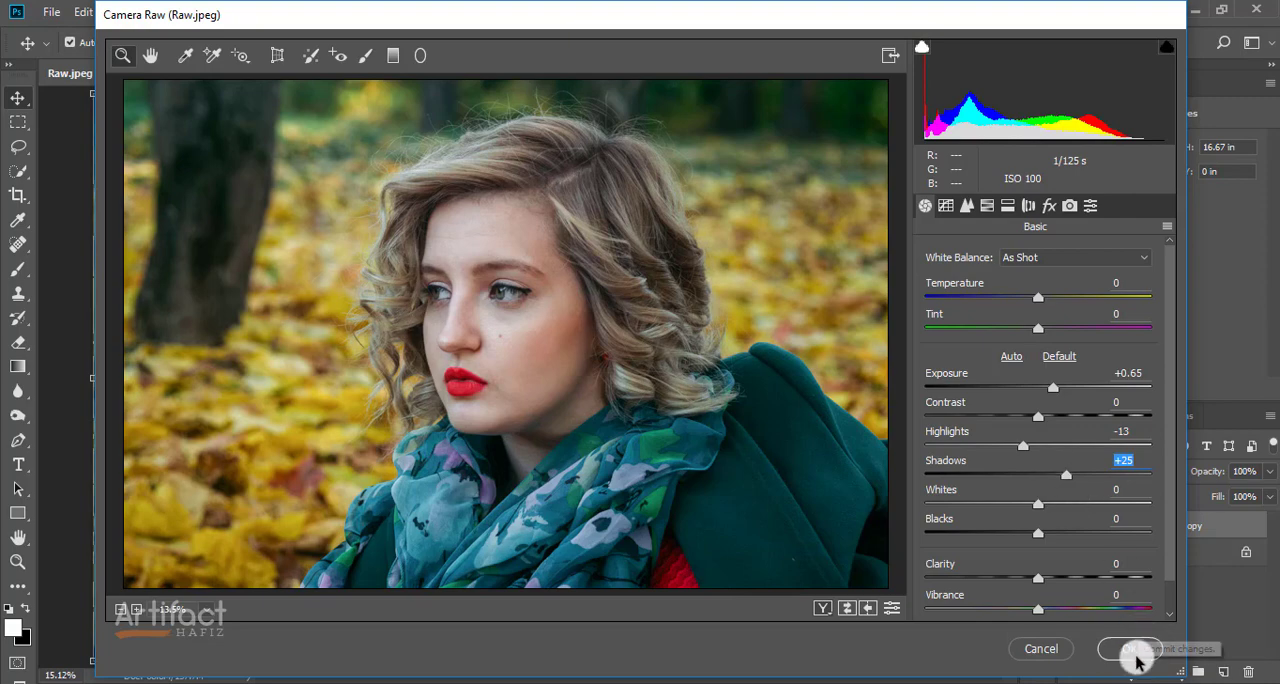
Step: Apply the Camera Raw adjustments to the photo and duplicate the Background copy layer
left_click(1130, 648)
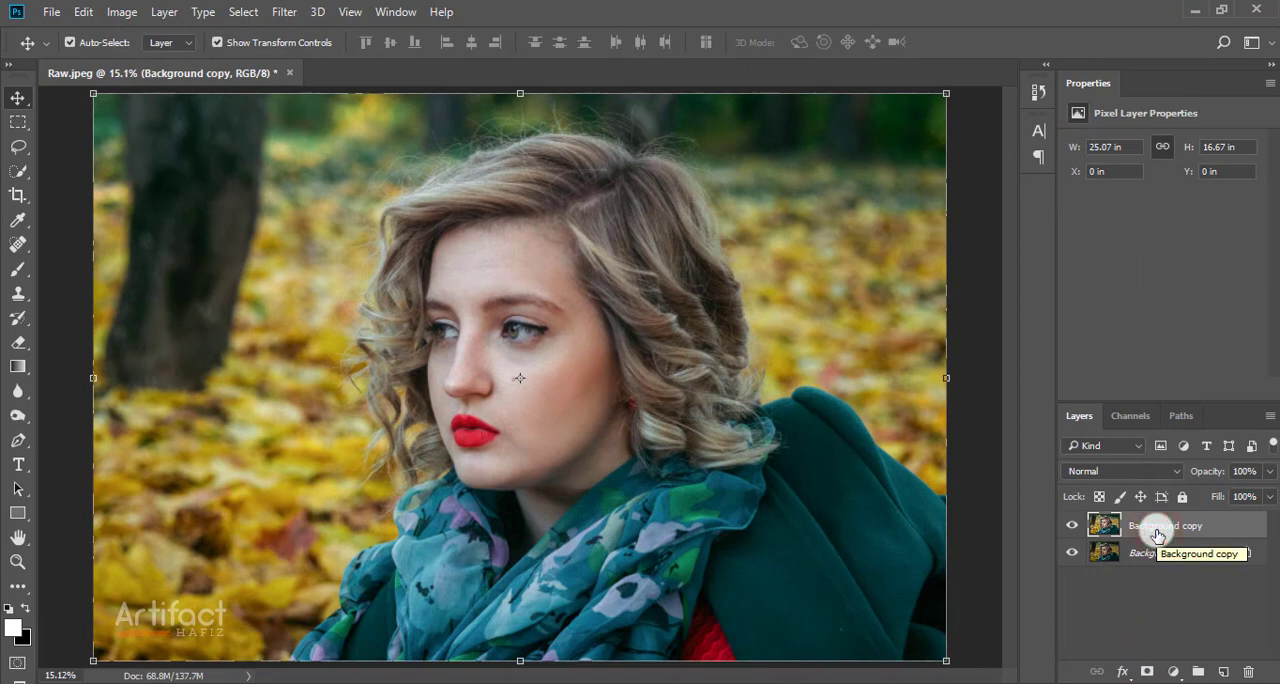
key("ctrl+j")
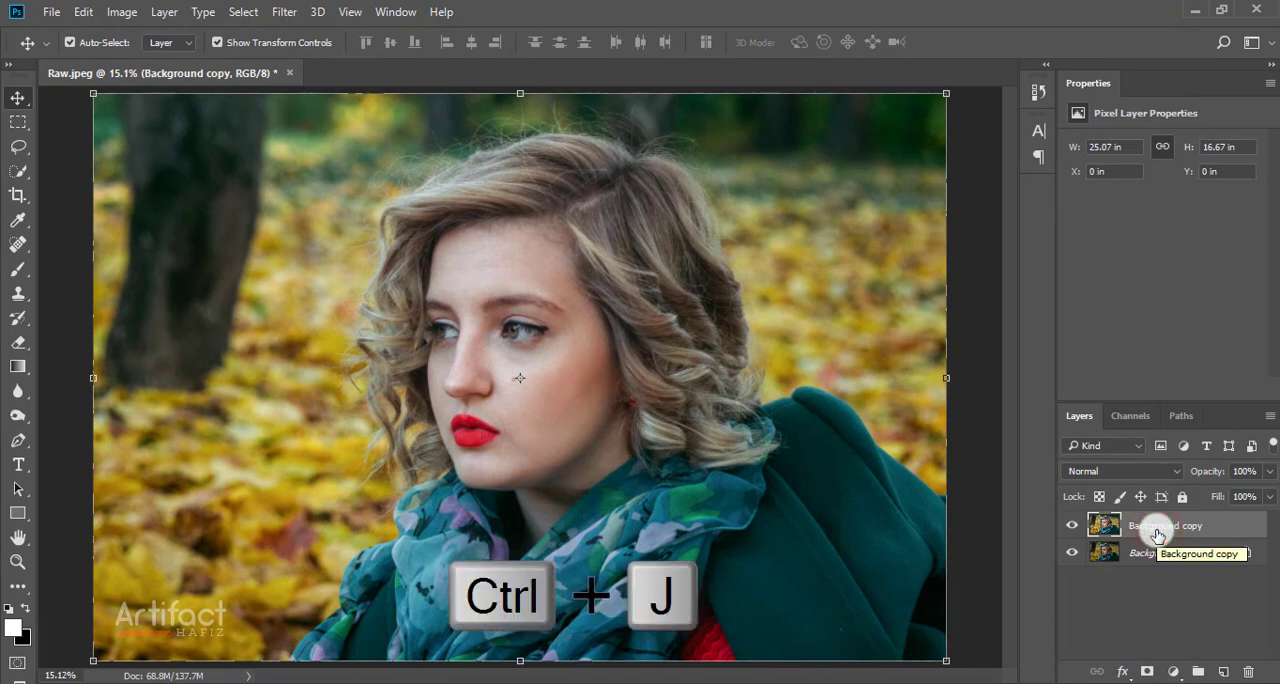
key("ctrl")
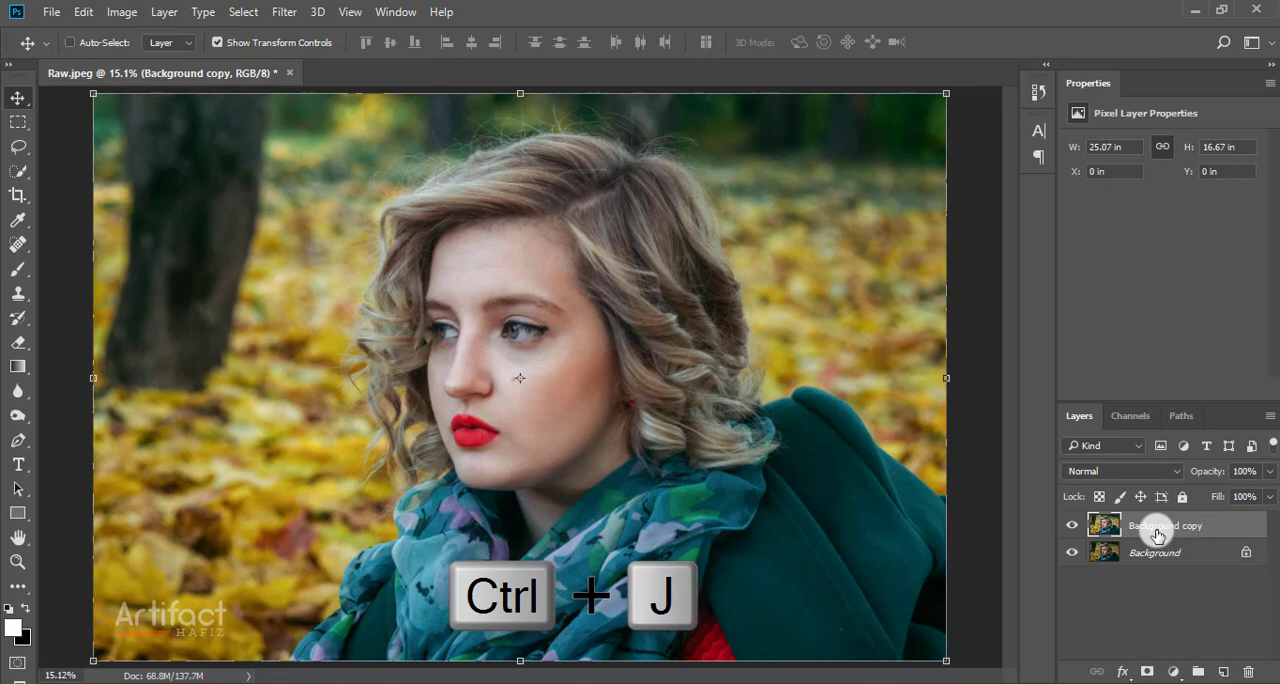
key("ctrl+j")
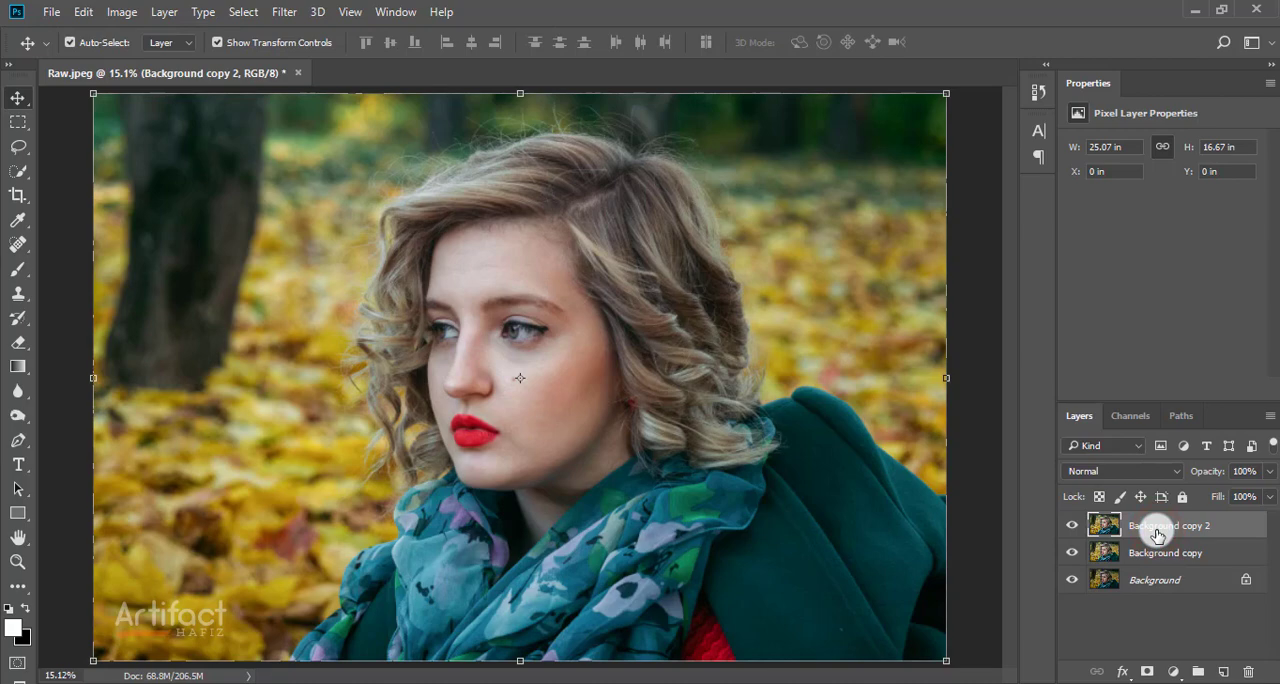
Step: Fill the Background copy 2 layer with 50% Gray at 100% opacity and set its blend mode to Overlay
left_click(85, 11)
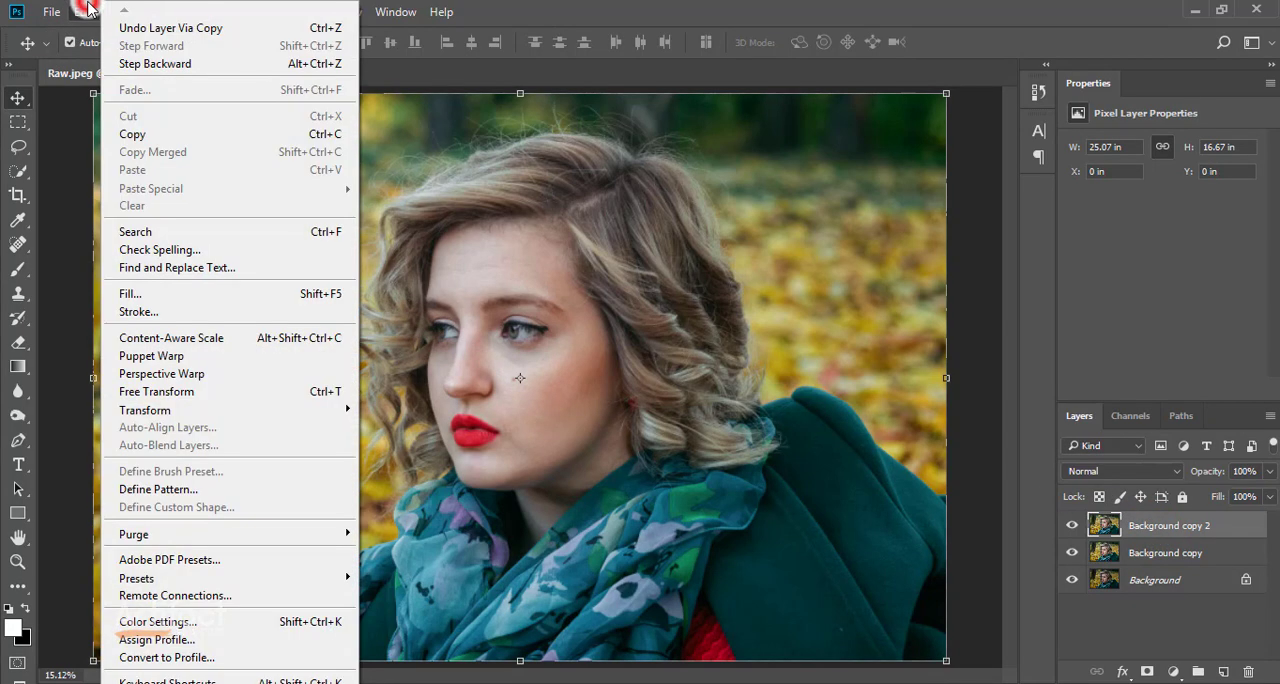
left_click(155, 292)
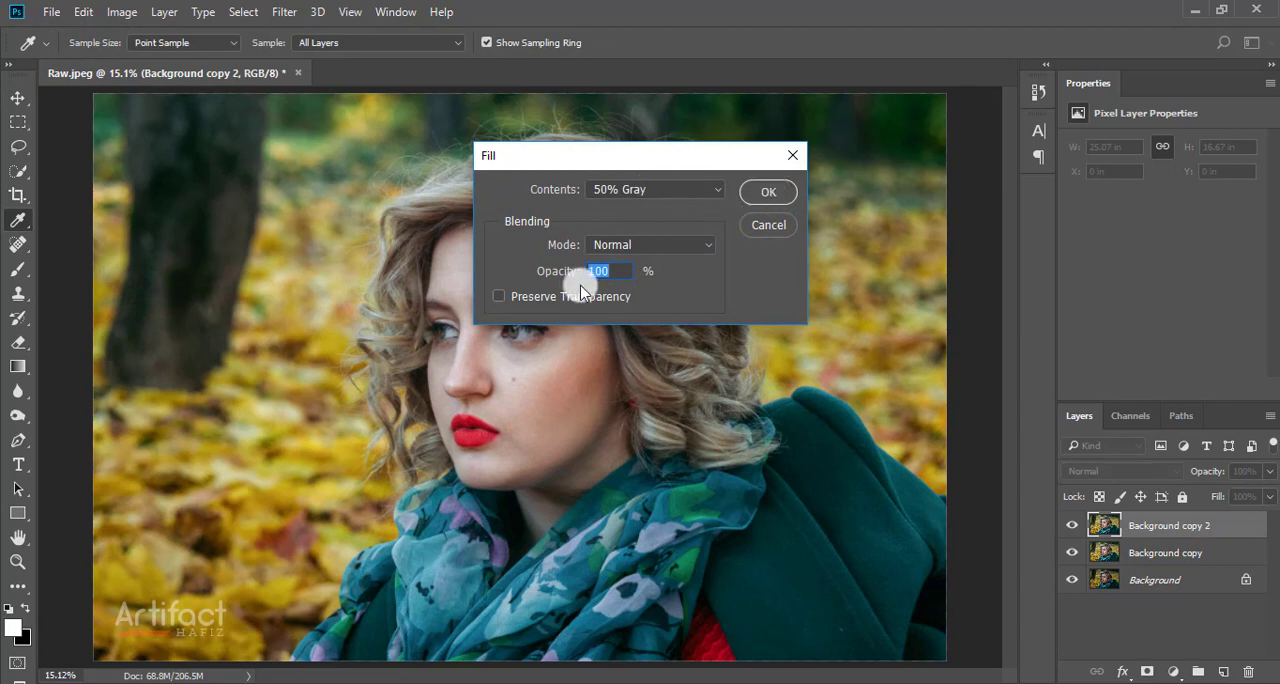
left_click(752, 193)
key("v")
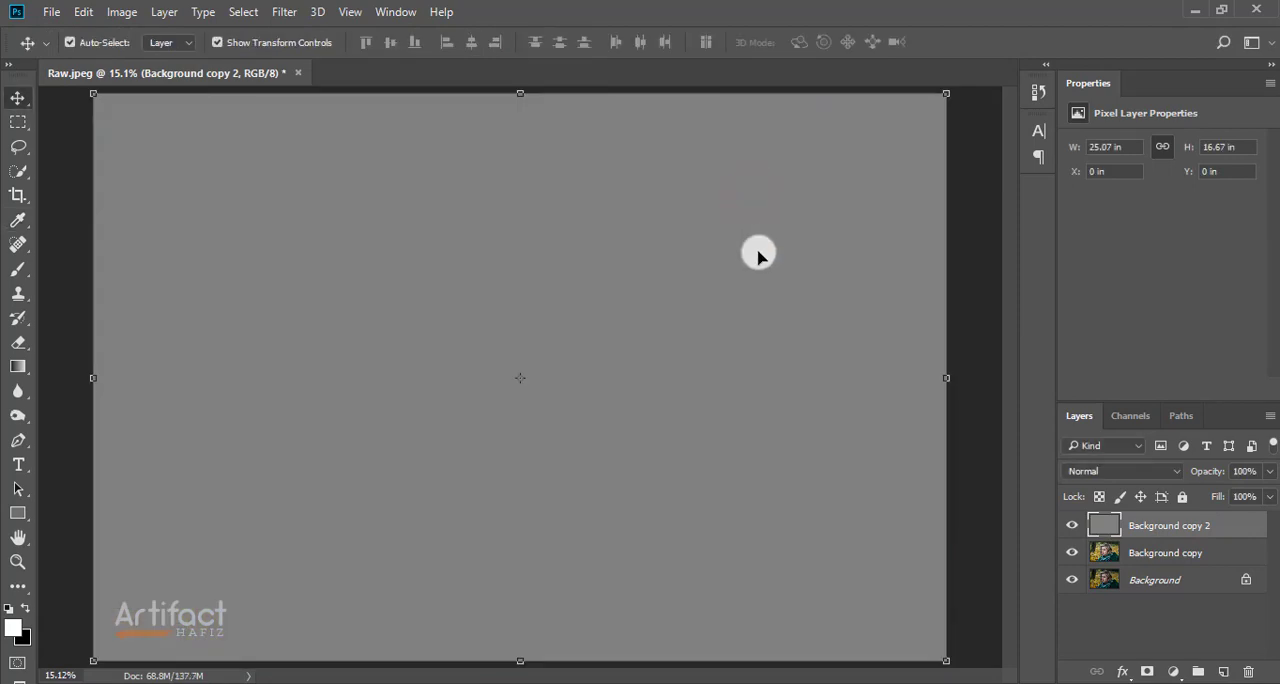
left_click(1103, 472)
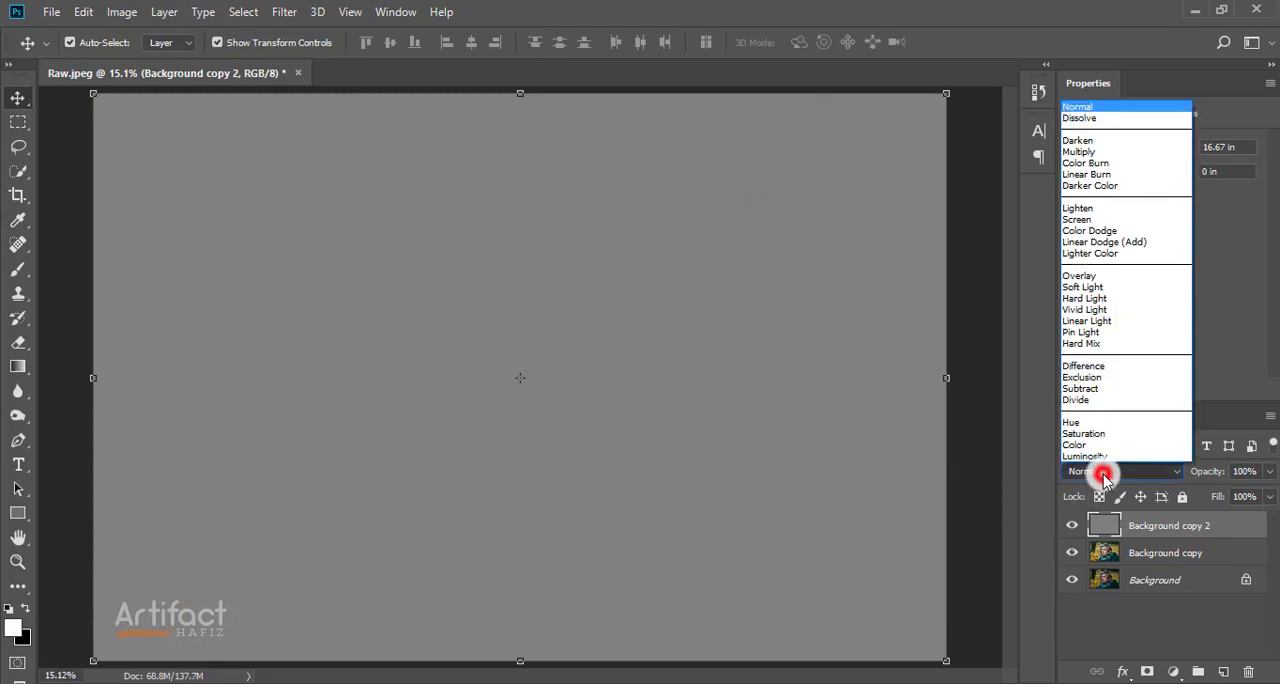
left_click(1088, 276)
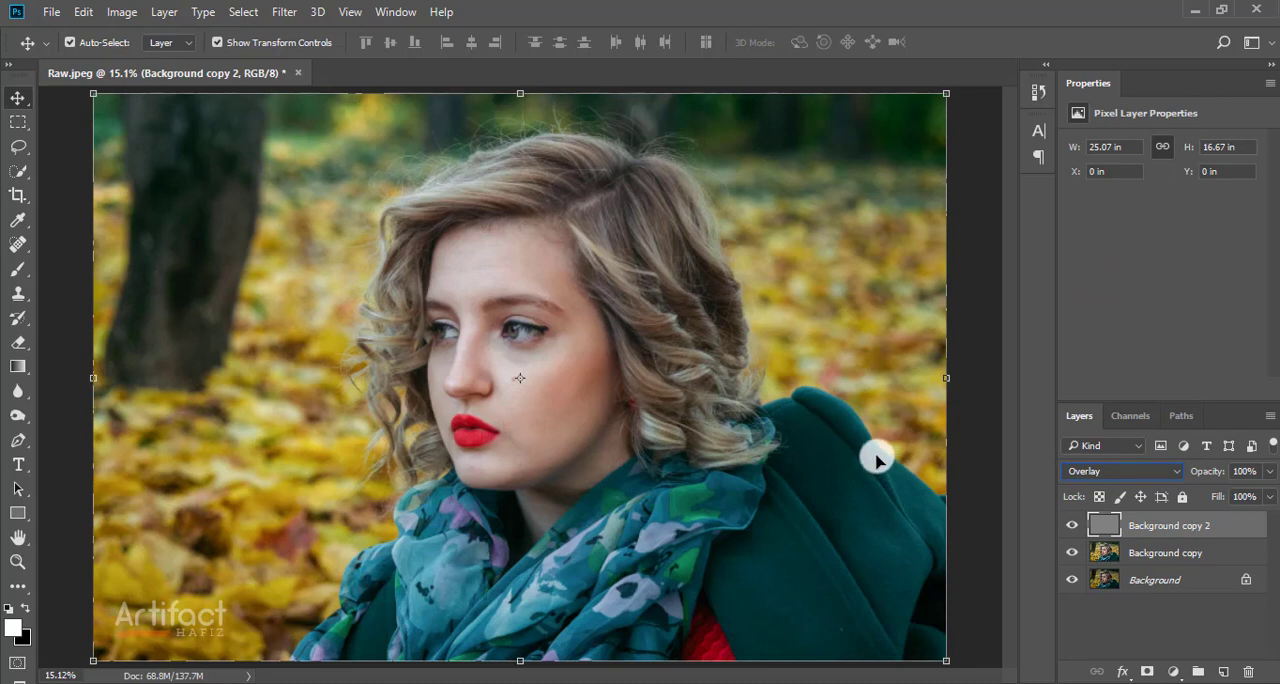
Step: Darken the hair on the crown and above the forehead with the Burn tool at brush size 800
left_click(21, 418)
left_click(81, 433)
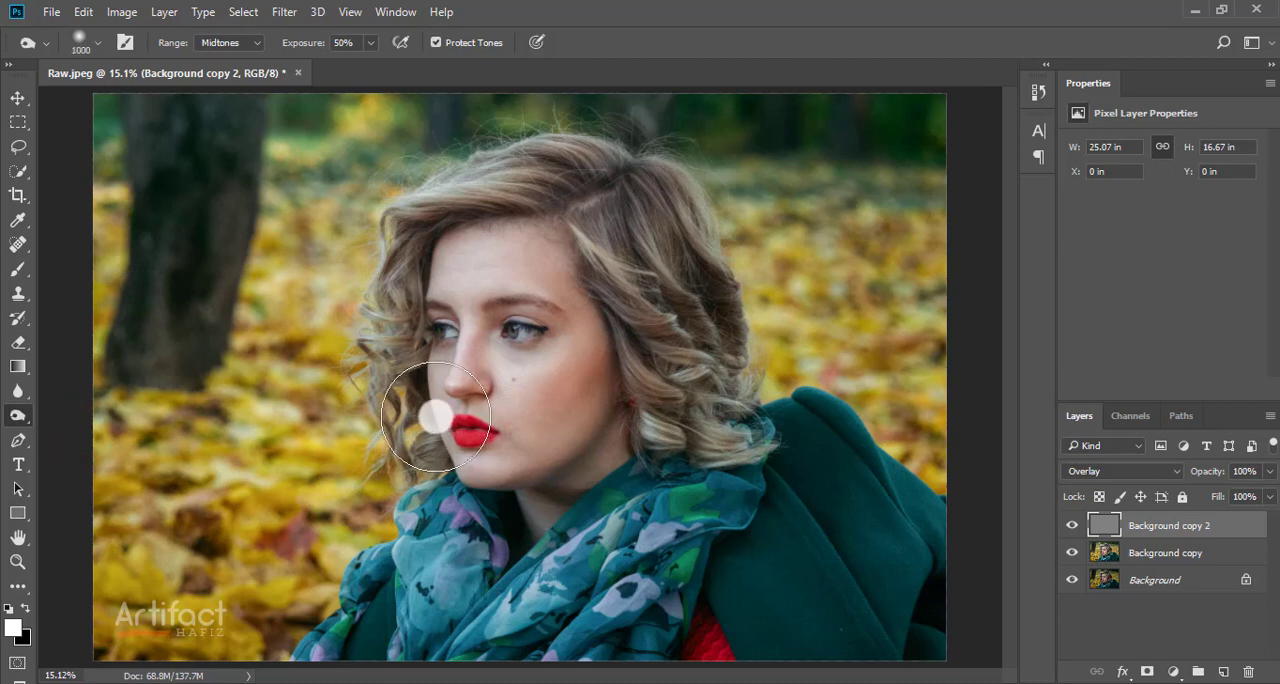
key("bracketright")
key("bracketright")
key("bracketright")
key("bracketright")
key("bracketright")
key("bracketright")
key("bracketright")
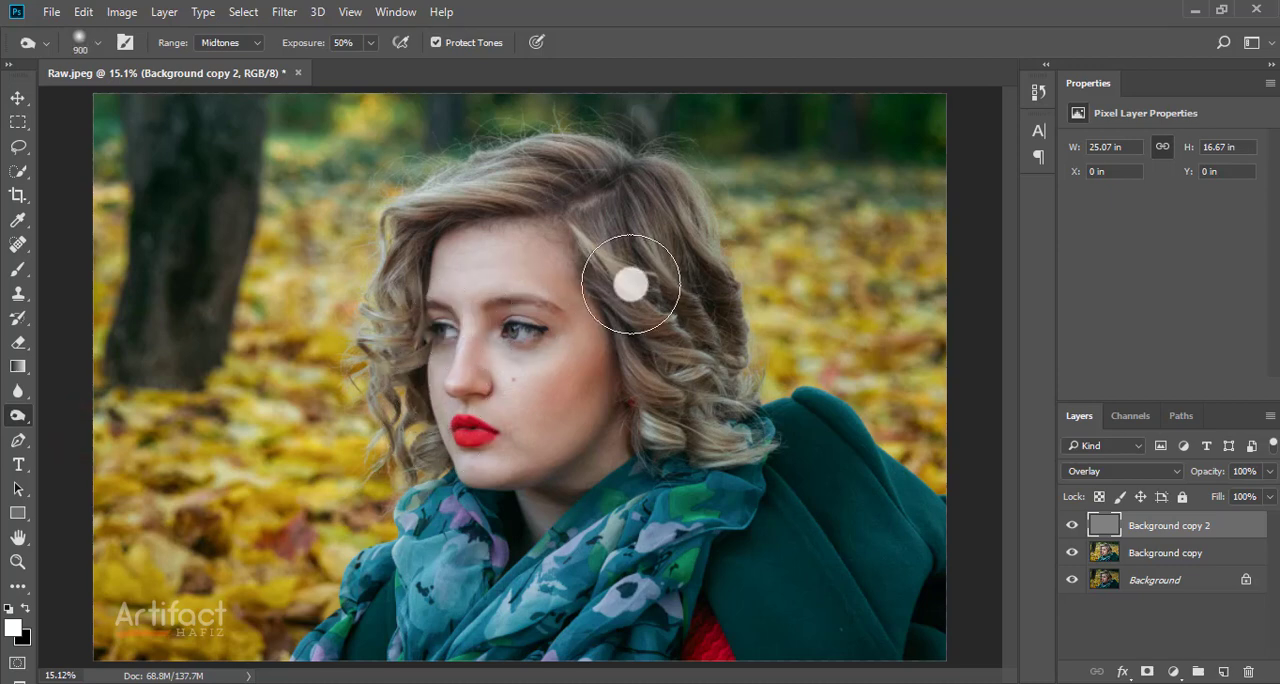
left_click(603, 211)
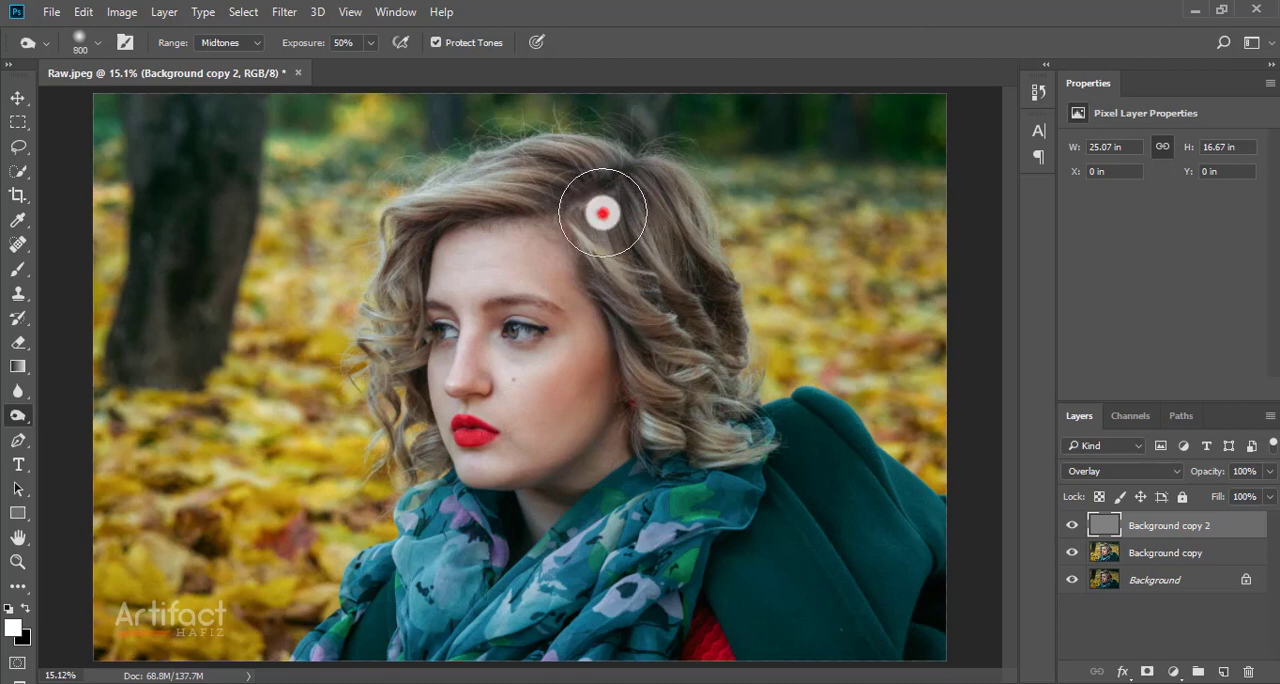
left_click(632, 213)
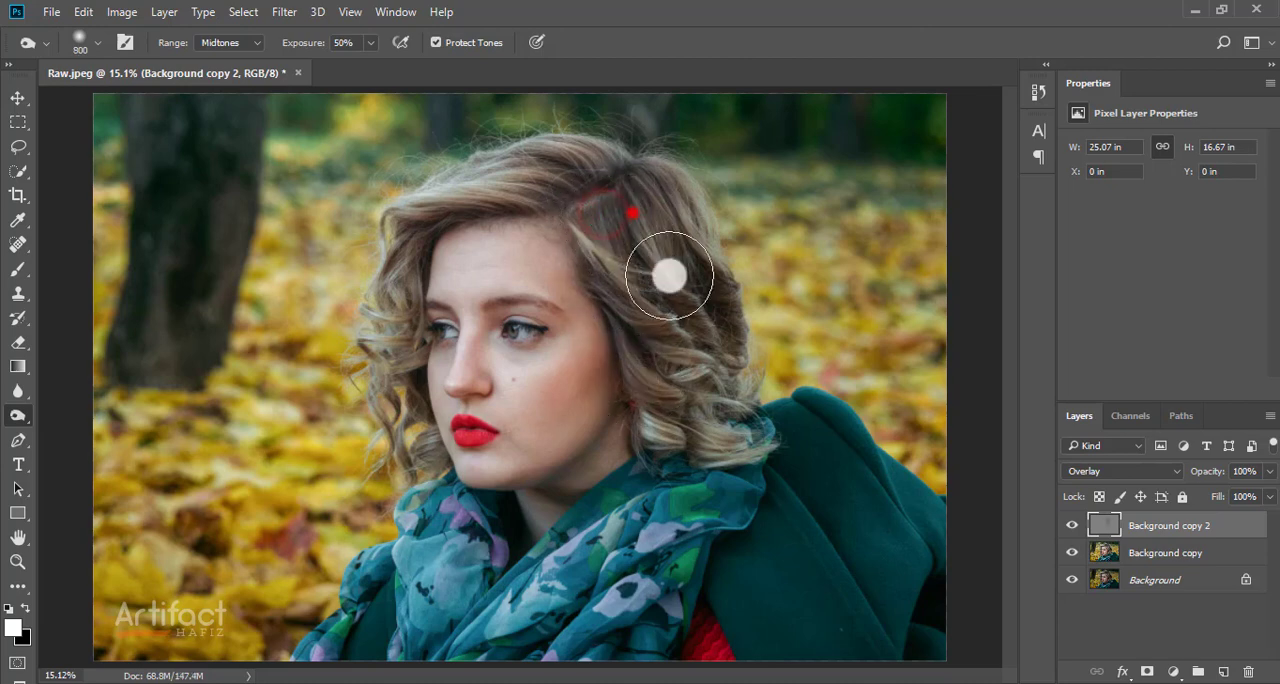
left_click(549, 182)
Step: Burn the curls on both sides of the face, the neck shadow and the scarf at brush size 600
key("bracketleft")
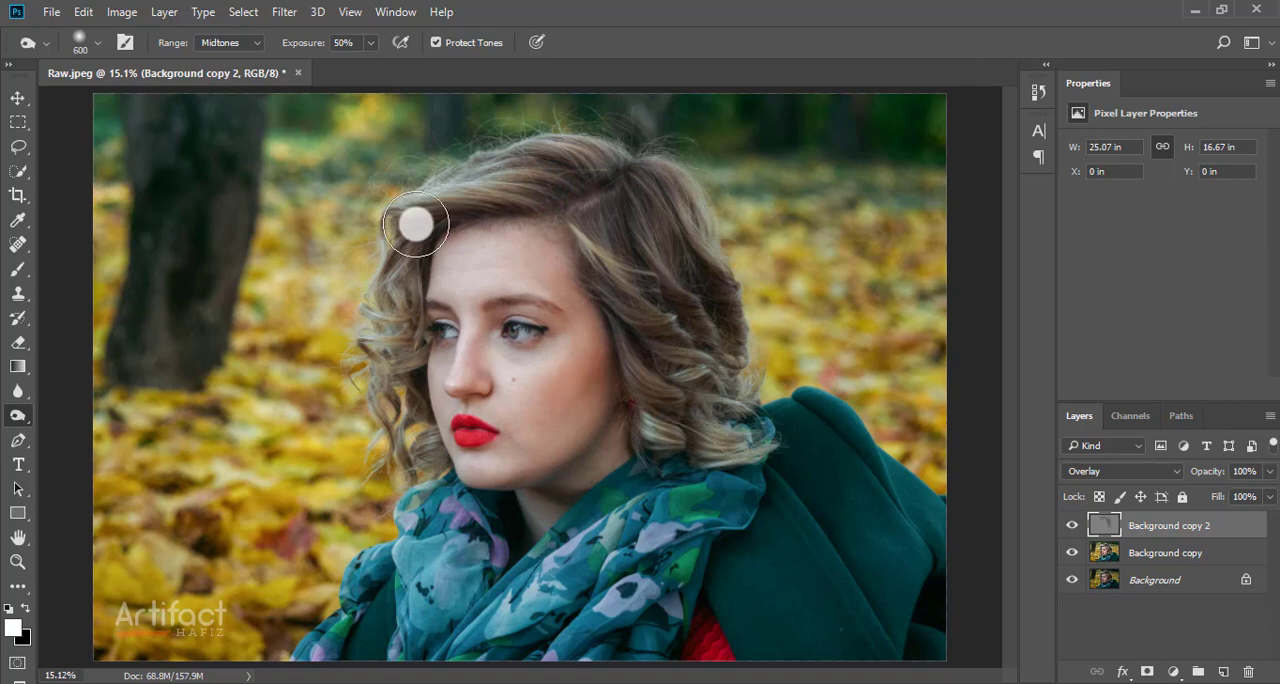
left_click(414, 219)
left_click(398, 340)
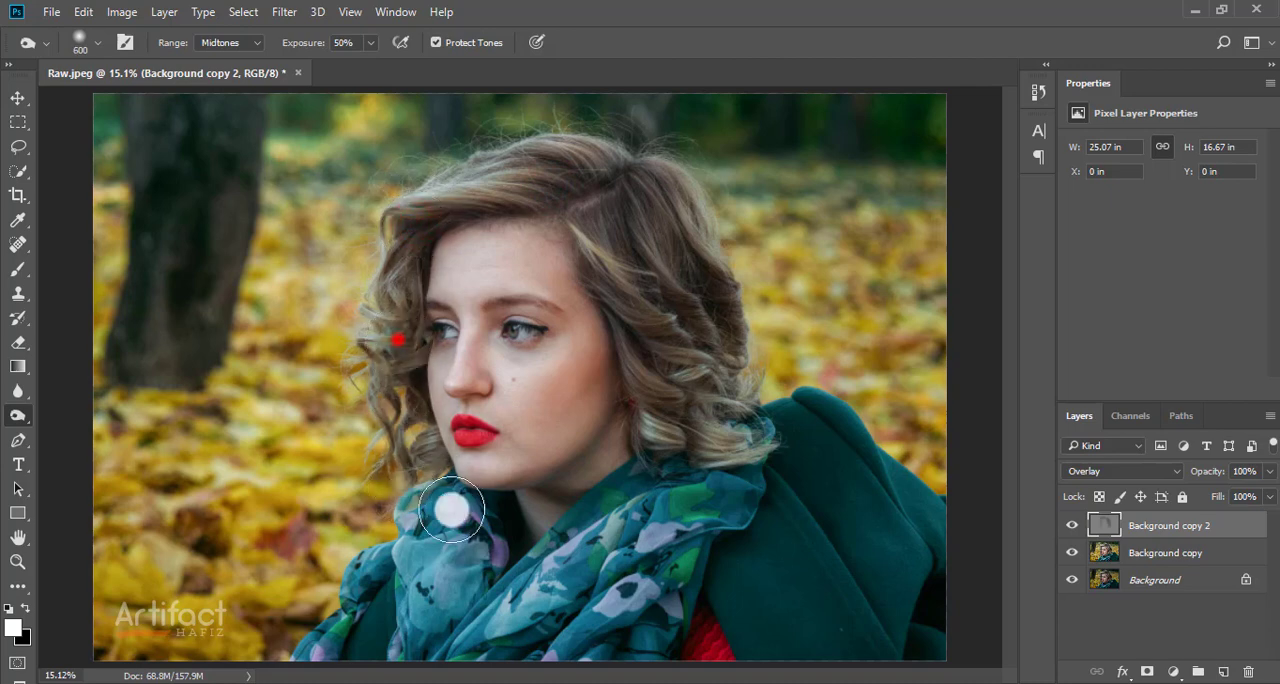
left_click(533, 505)
left_click(630, 440)
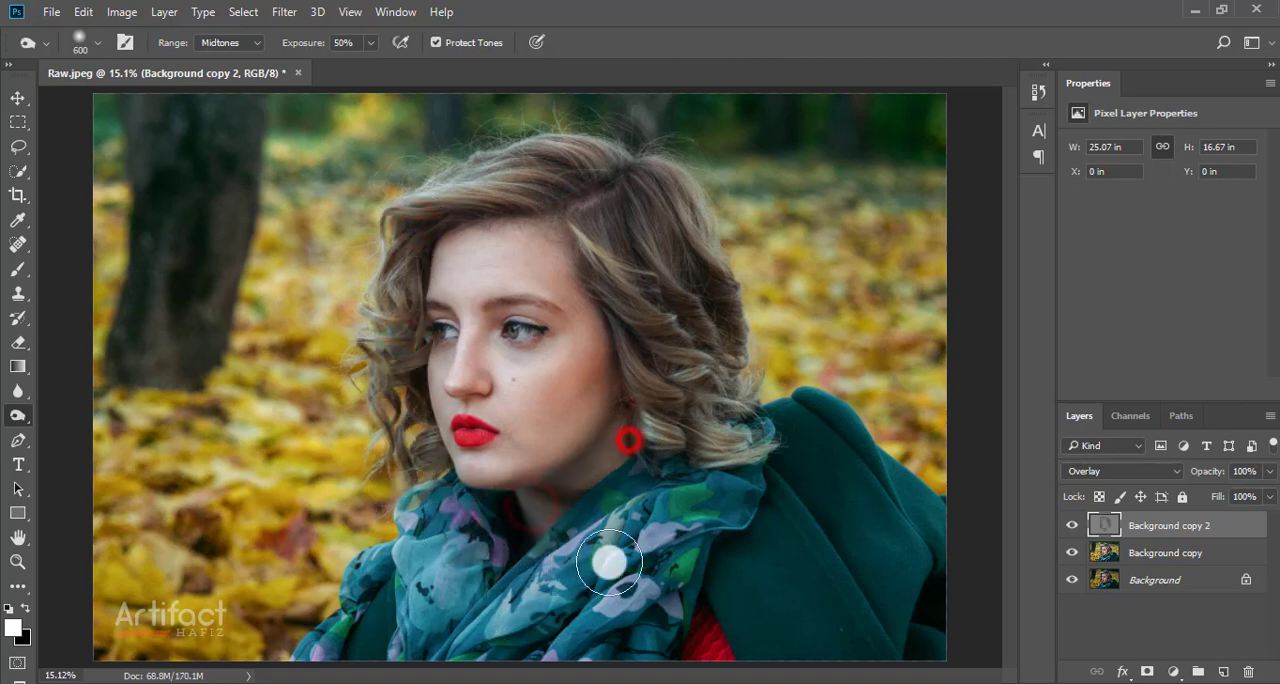
left_click(643, 326)
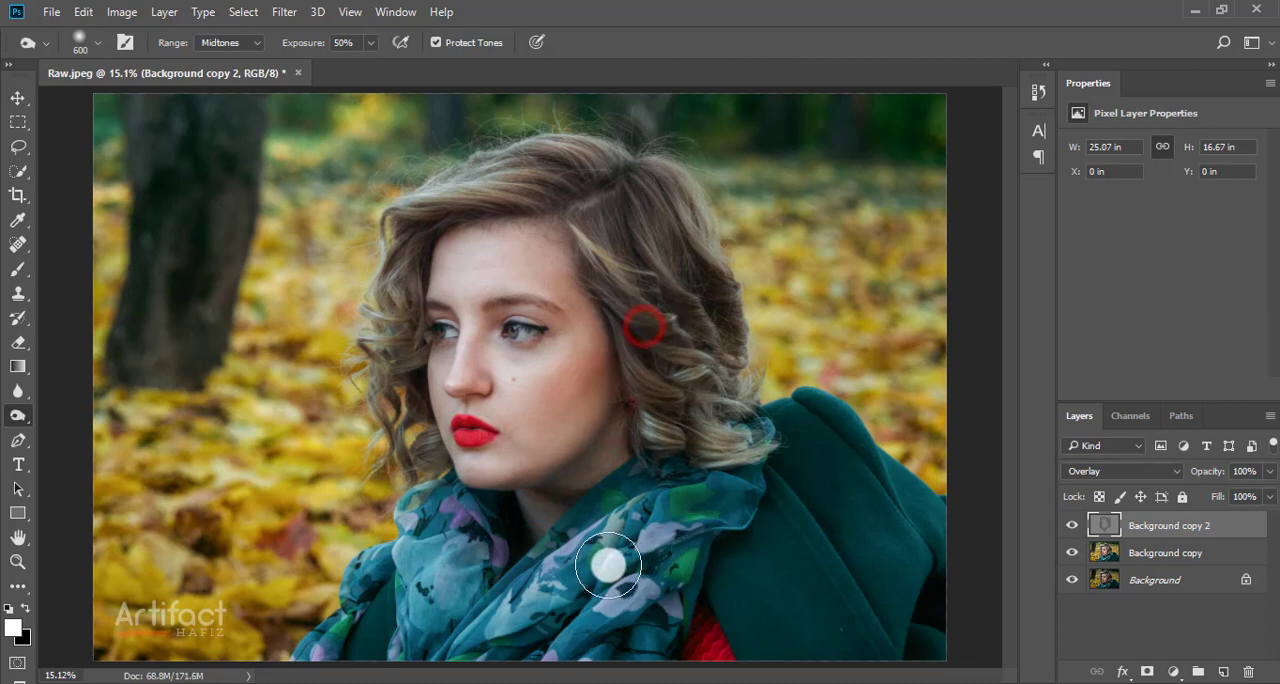
left_click(676, 358)
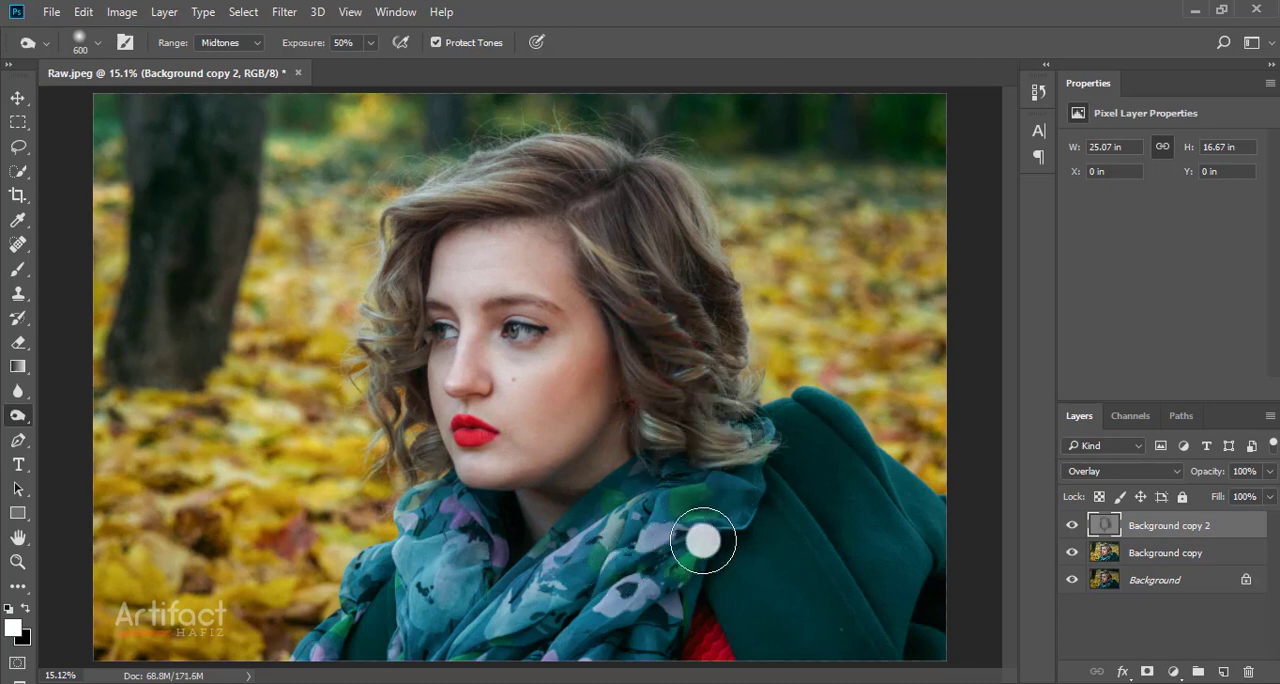
left_click(497, 536)
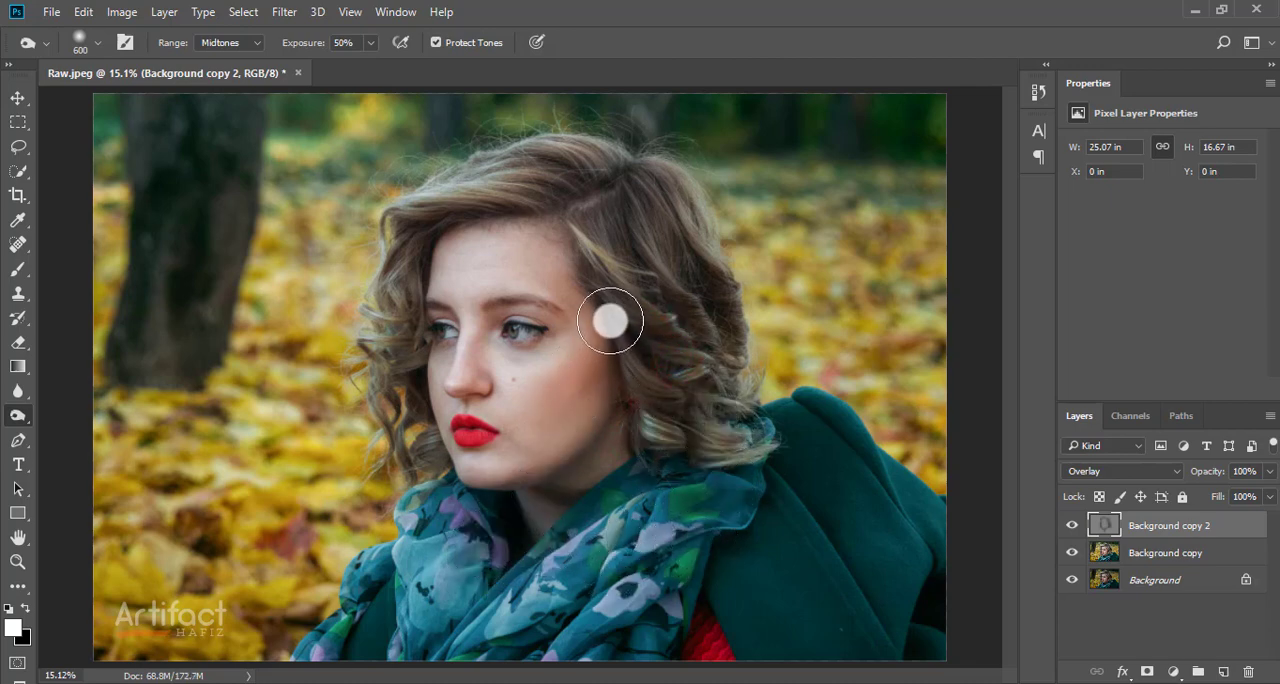
left_click(611, 278)
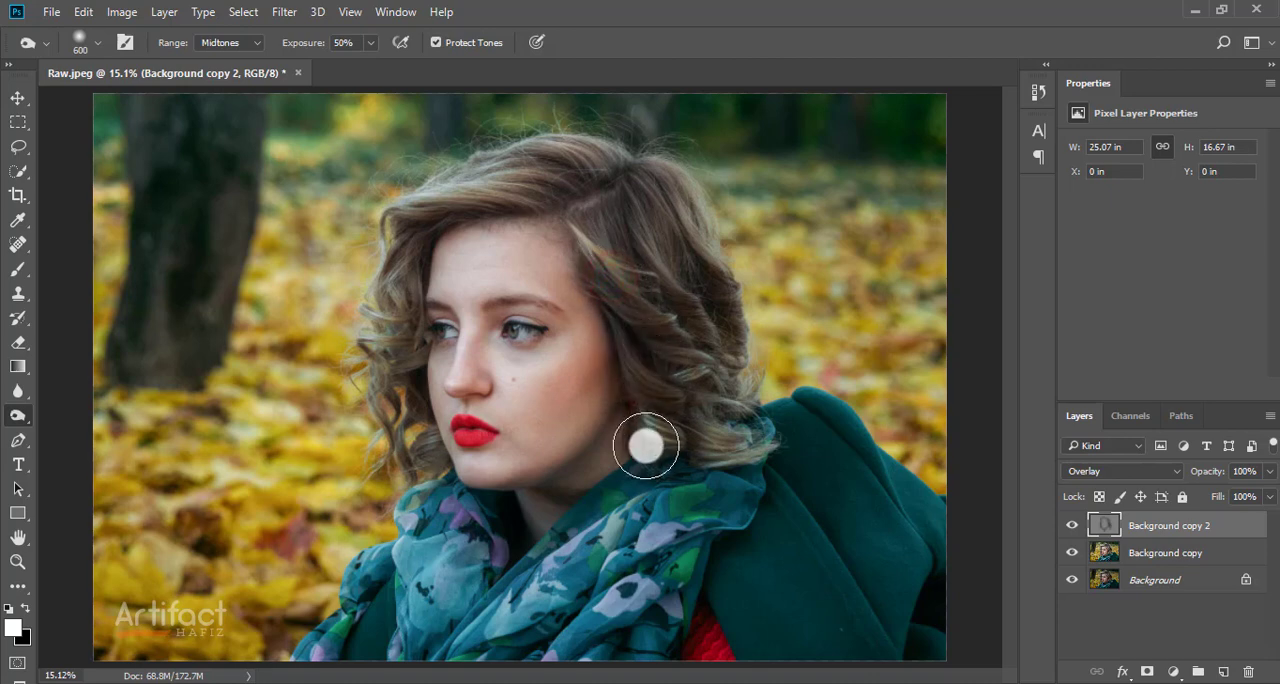
Step: Burn the hair edges bordering the face and the shadow beside the jaw at brush size 300
key("bracketleft")
key("bracketleft")
key("bracketleft")
left_click(620, 352)
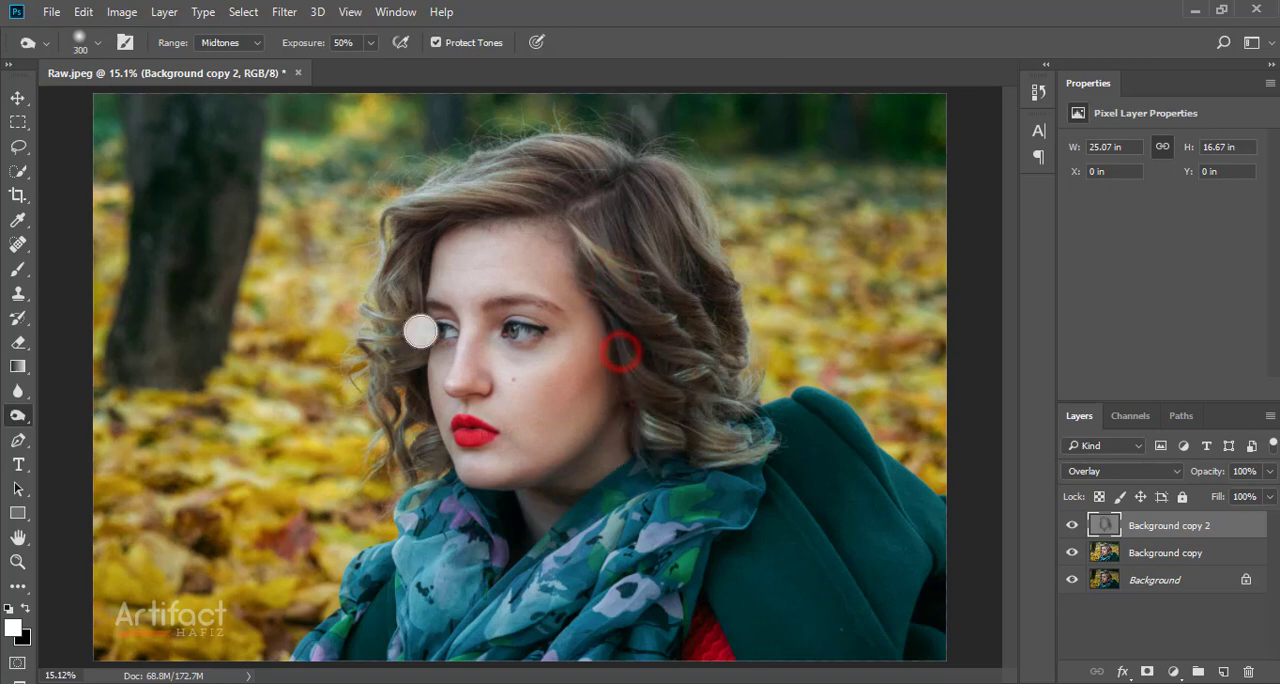
left_click(438, 252)
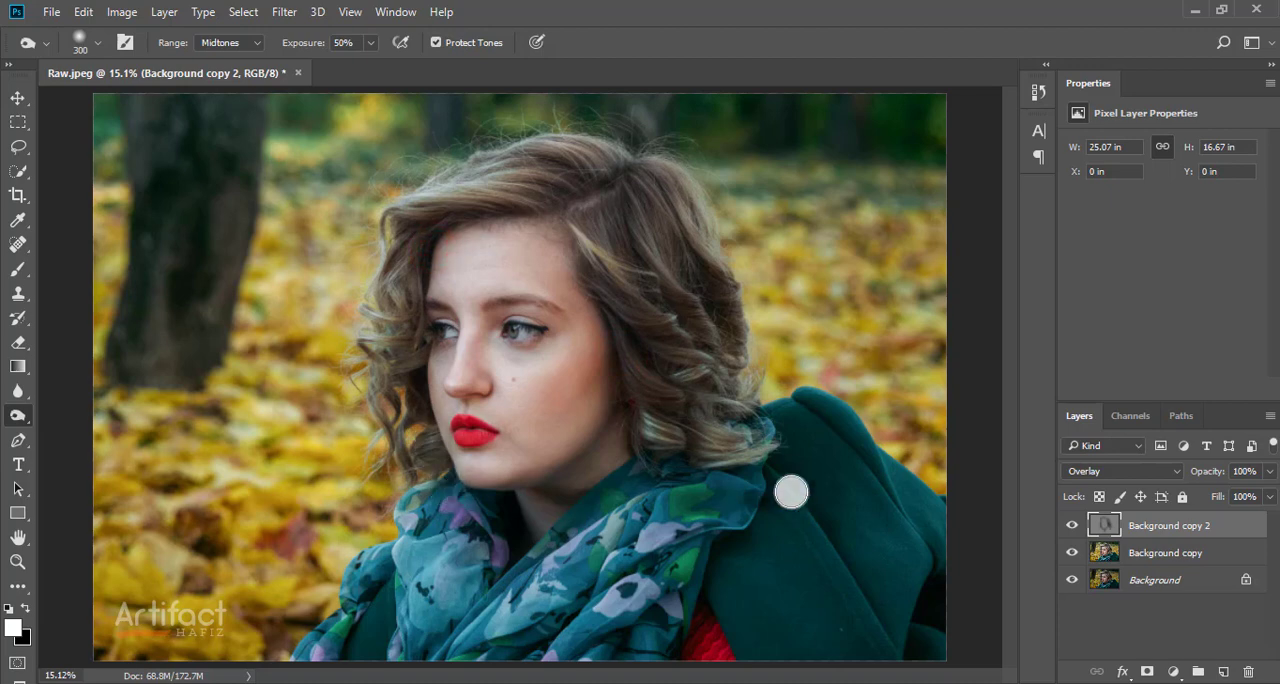
left_click(612, 403)
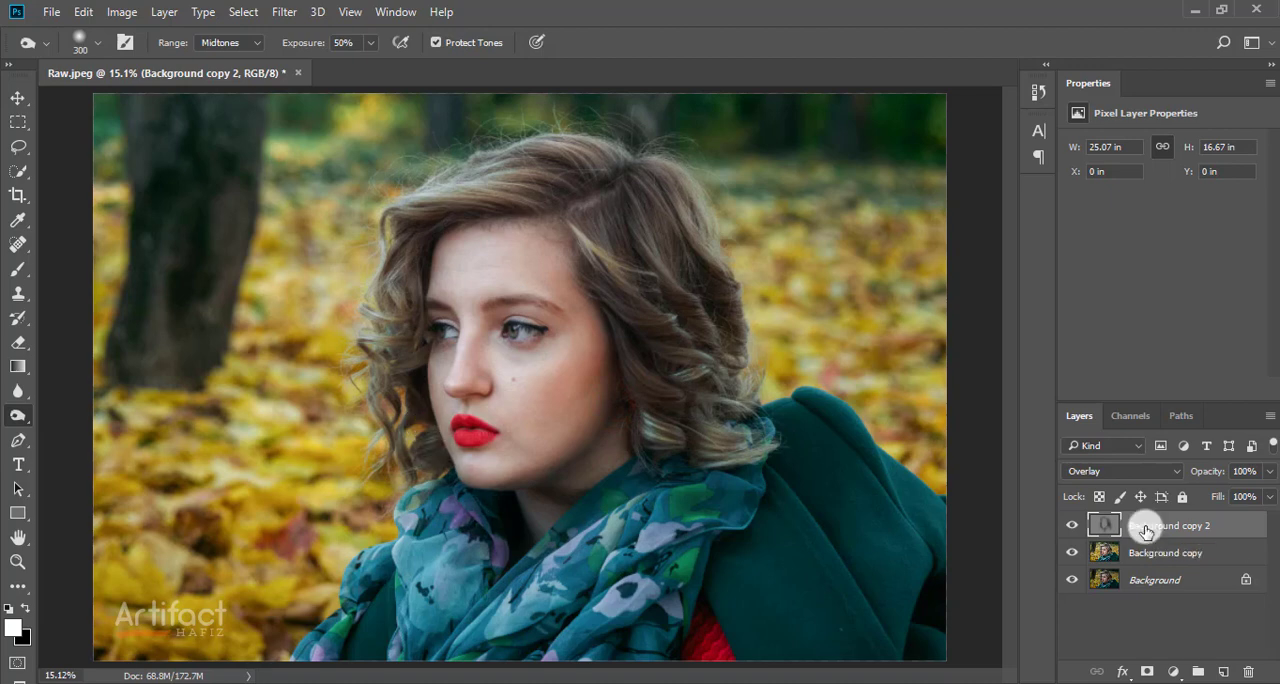
Step: Lighten the main skin areas of the face with the Dodge tool
left_click(25, 416)
left_click(68, 414)
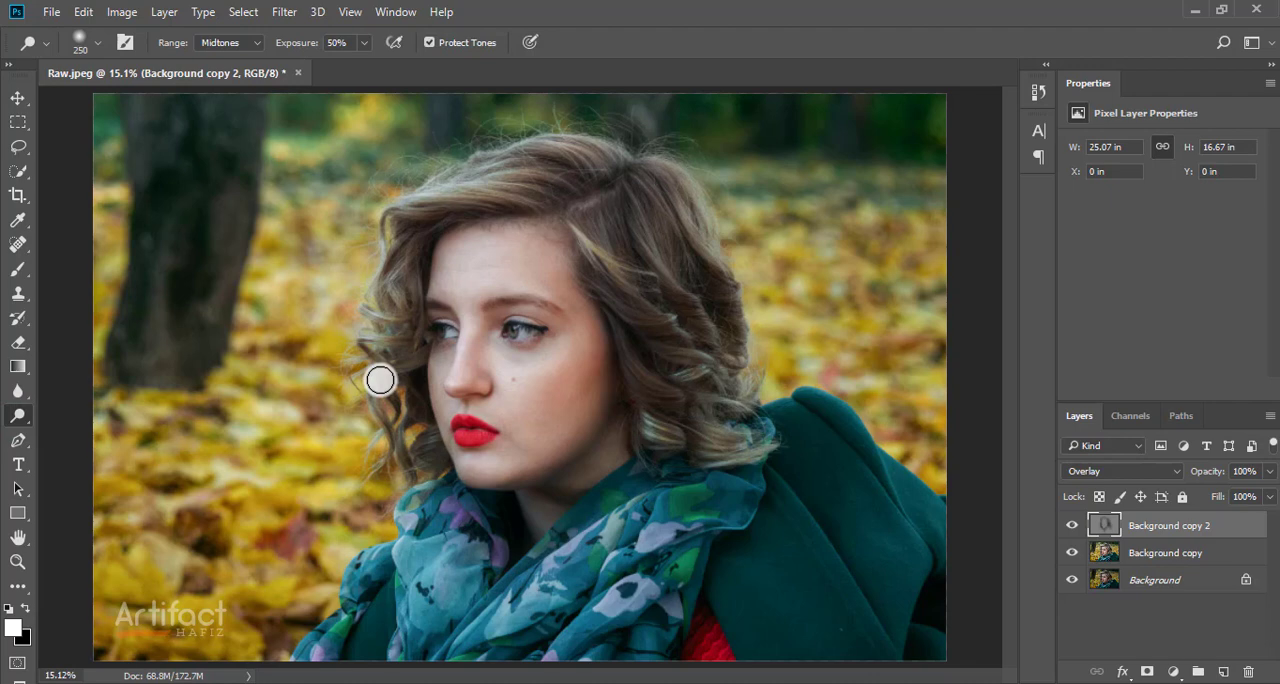
mouse_move(380, 380)
left_mouse_down()
mouse_move(457, 306)
mouse_move(465, 268)
mouse_move(526, 260)
mouse_move(463, 266)
mouse_move(546, 378)
mouse_move(543, 356)
mouse_move(528, 420)
mouse_move(563, 420)
mouse_move(508, 428)
mouse_move(508, 375)
mouse_move(468, 327)
mouse_move(457, 386)
mouse_move(466, 326)
mouse_move(449, 400)
mouse_move(458, 372)
mouse_move(543, 406)
mouse_move(458, 334)
mouse_move(464, 401)
mouse_move(491, 412)
mouse_move(500, 435)
mouse_move(462, 453)
mouse_move(523, 434)
mouse_move(540, 361)
mouse_move(517, 397)
left_mouse_up()
key("bracketleft")
key("bracketleft")
key("x")
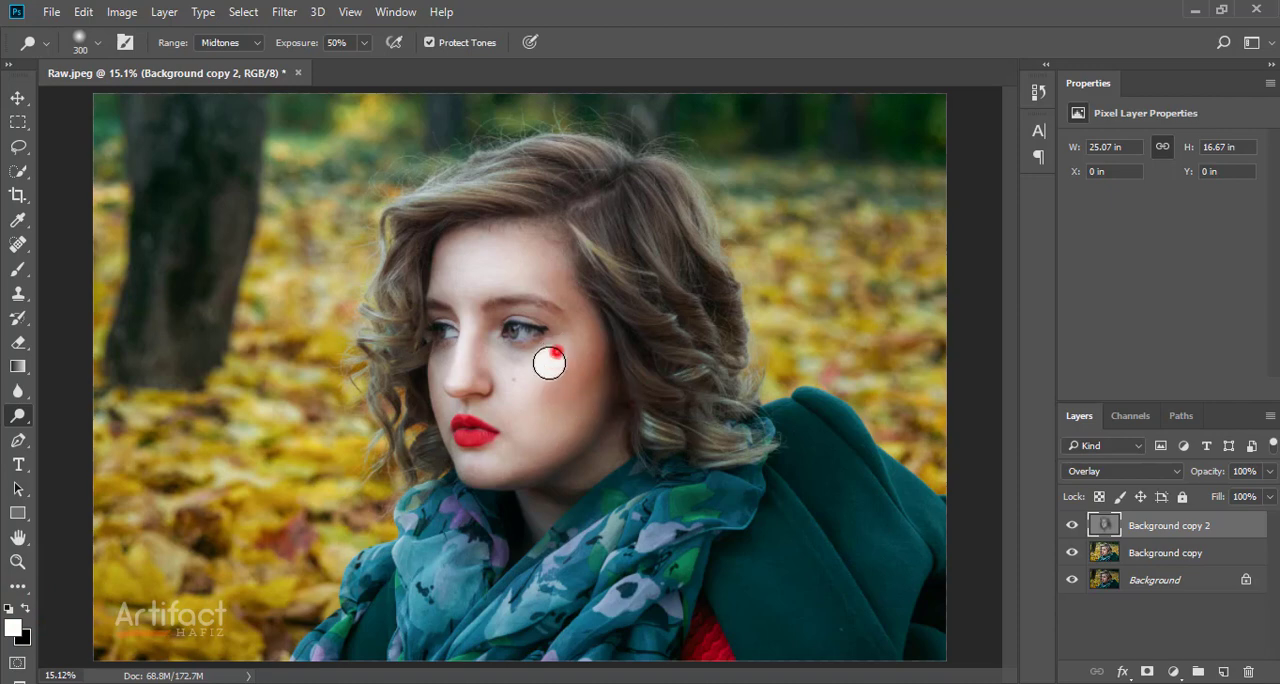
Step: Dodge the woman's larger visible cheek down to the jawline at brush size 300
left_click_drag(499, 384, 507, 367)
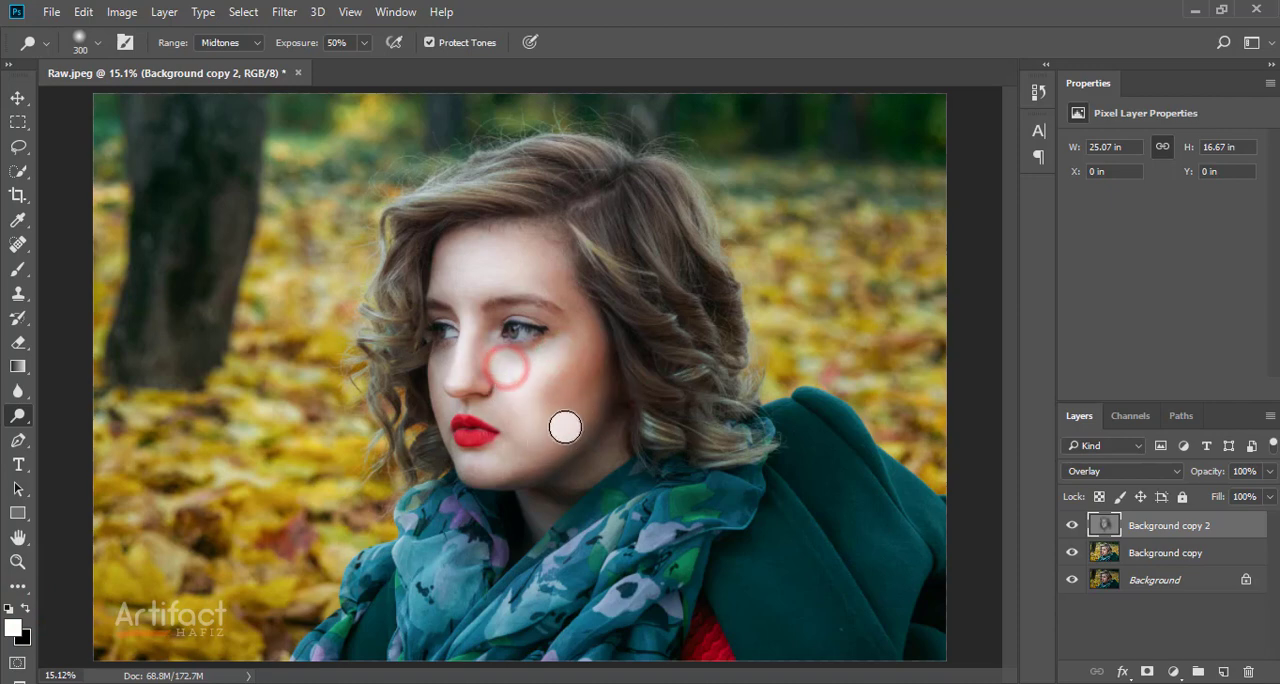
mouse_move(565, 427)
left_mouse_down()
mouse_move(500, 460)
mouse_move(563, 420)
left_mouse_up()
mouse_move(583, 363)
left_mouse_down()
mouse_move(551, 429)
mouse_move(583, 360)
mouse_move(534, 429)
mouse_move(569, 446)
left_mouse_up()
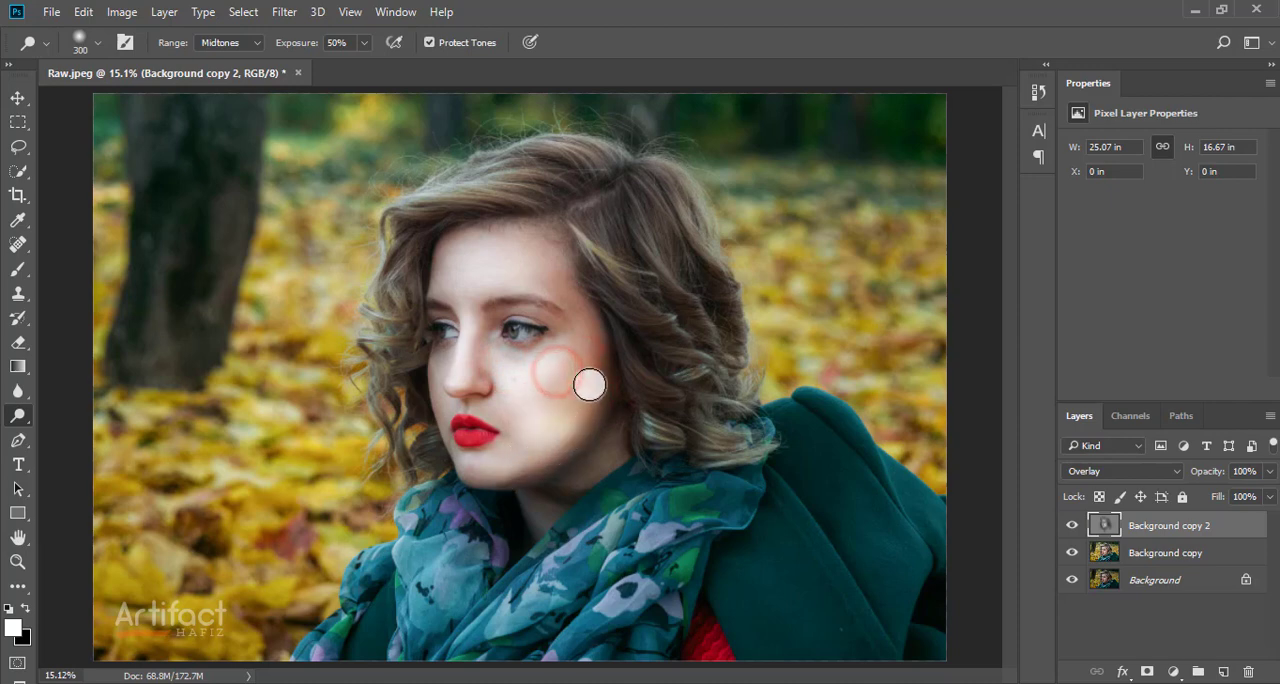
left_click_drag(589, 397, 515, 460)
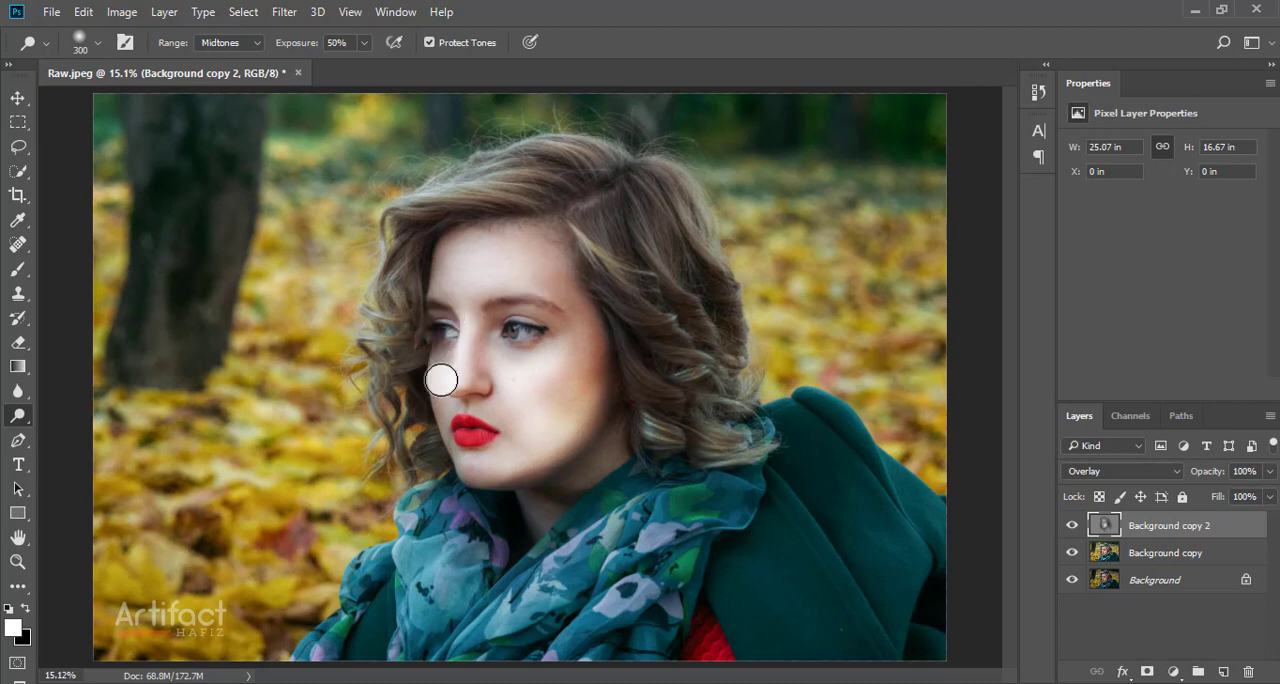
Step: Dodge the skin beside the mouth and along the chin and jaw at brush size 150
key("bracketleft")
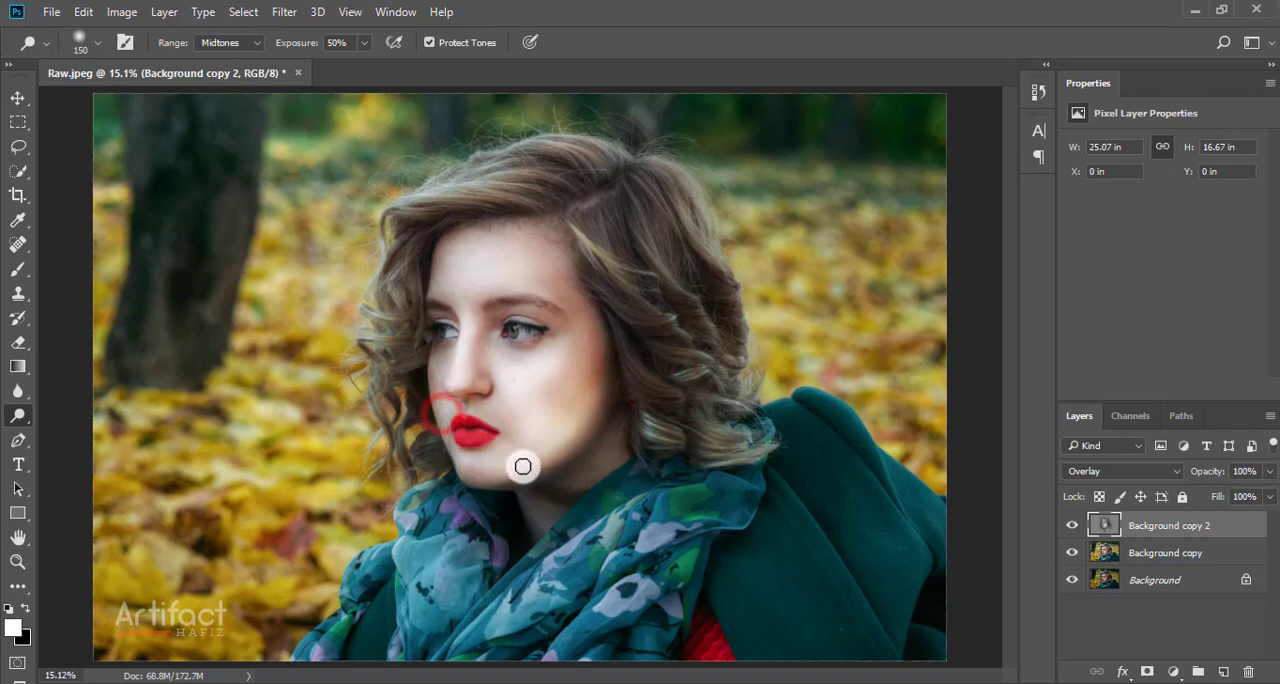
left_click_drag(515, 393, 533, 449)
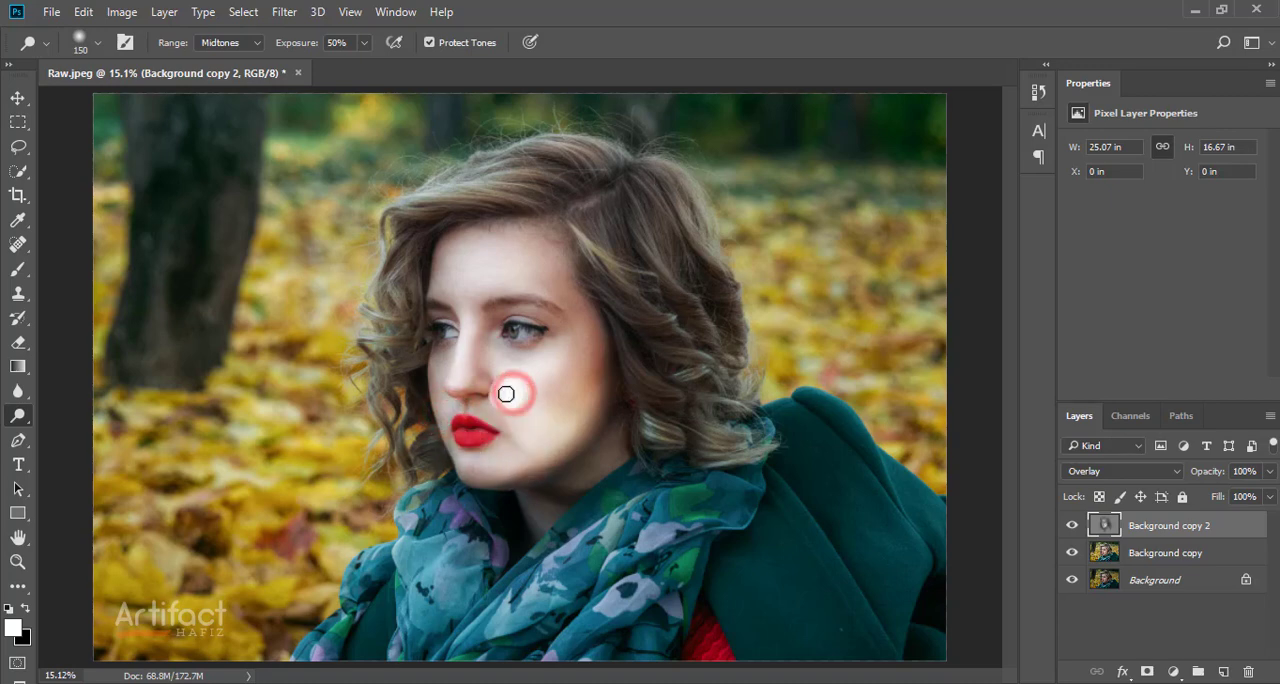
mouse_move(506, 392)
left_mouse_down()
mouse_move(503, 437)
mouse_move(479, 461)
mouse_move(565, 463)
left_mouse_up()
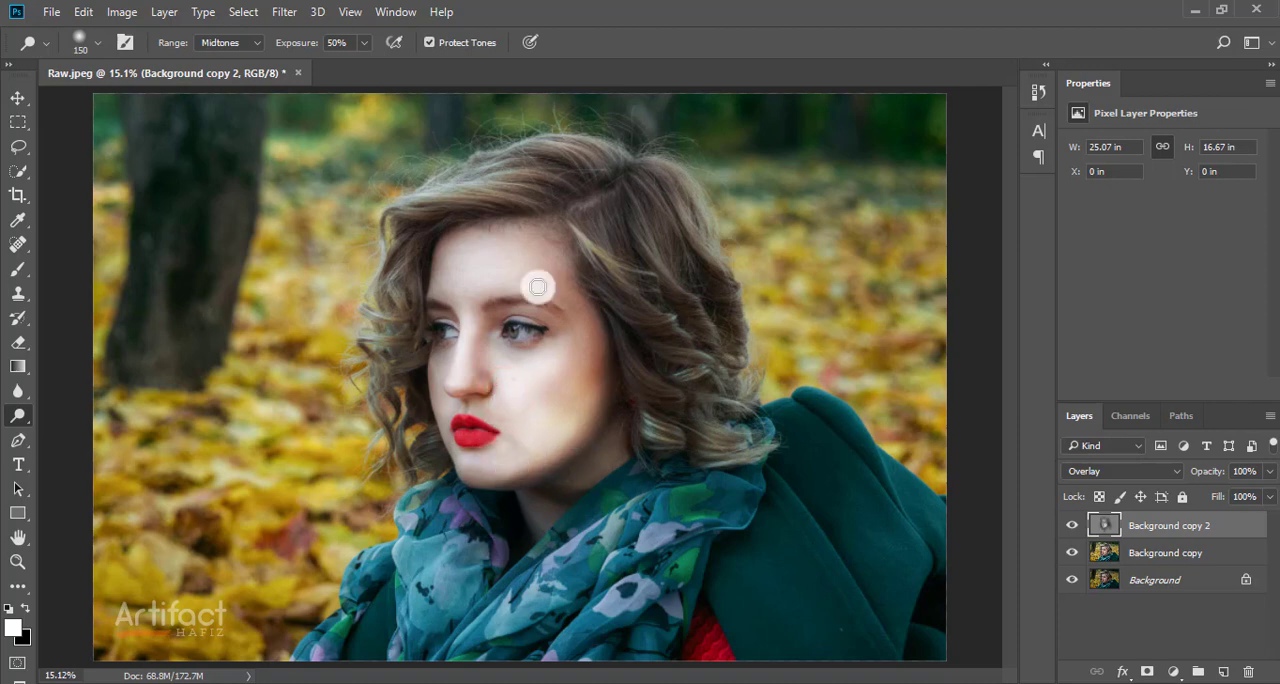
Step: Dodge the forehead from the hairline to above the eyebrows at brush size 300, and return to the Move tool
key("bracketright")
key("bracketright")
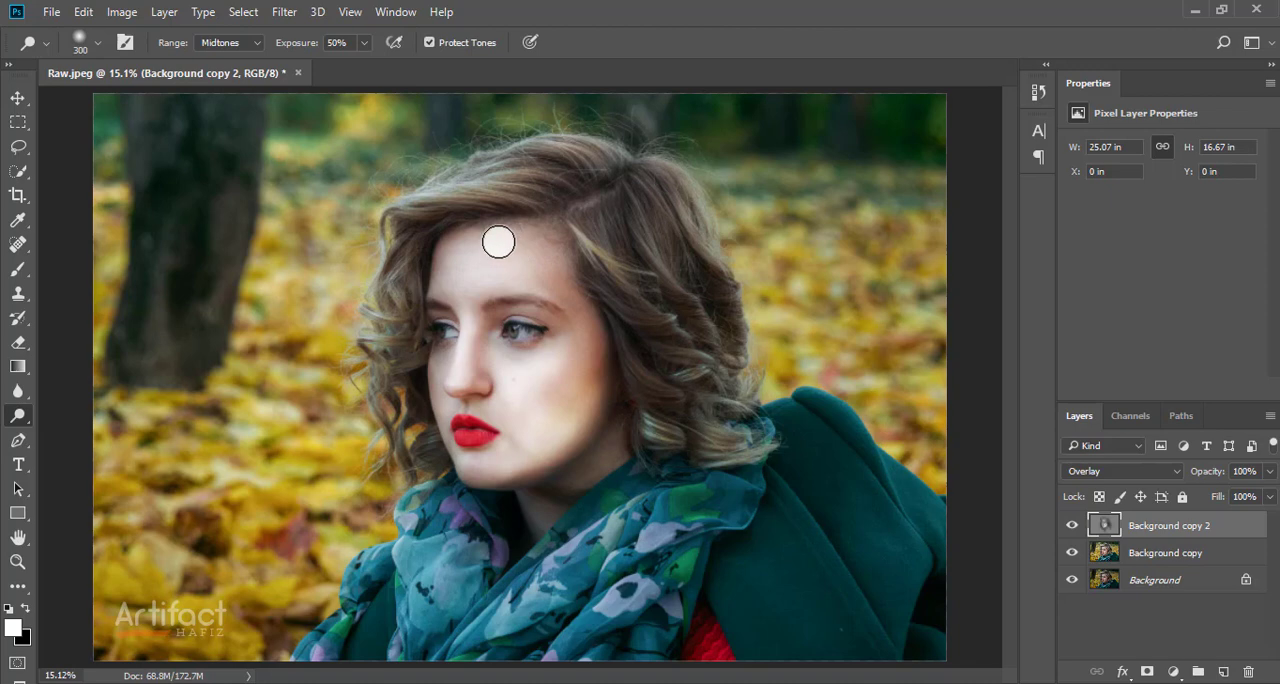
left_click(492, 235)
left_click(550, 279)
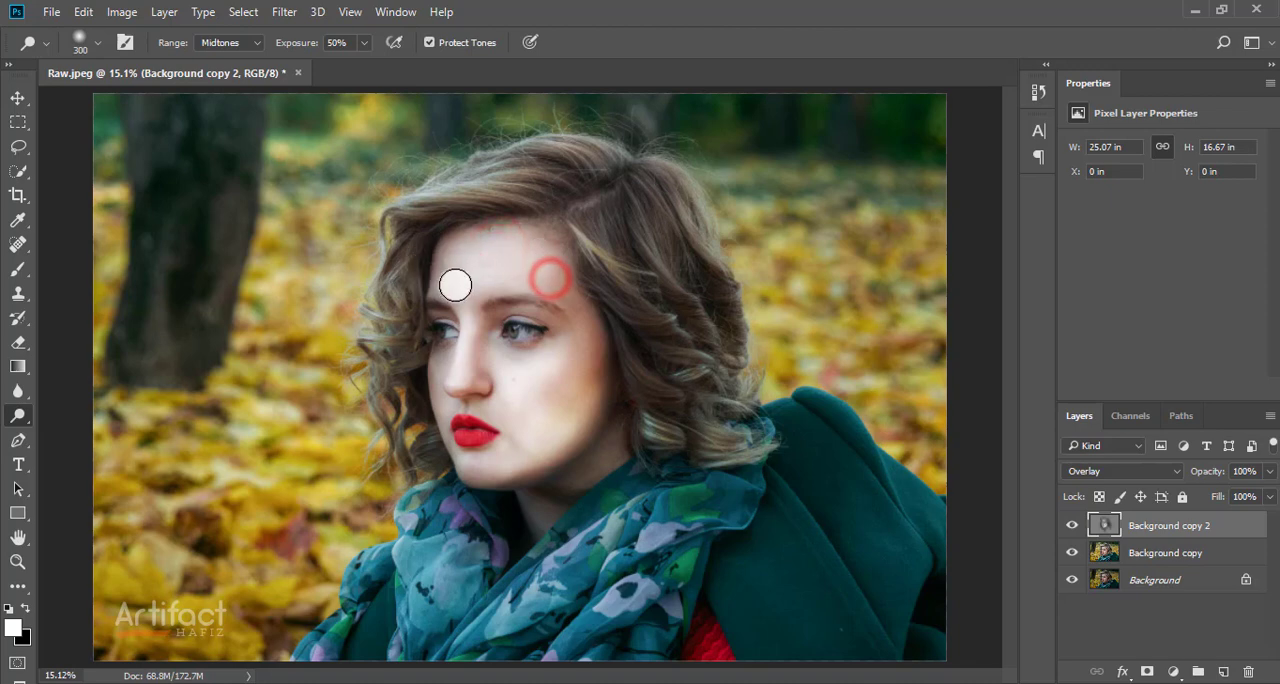
left_click(452, 278)
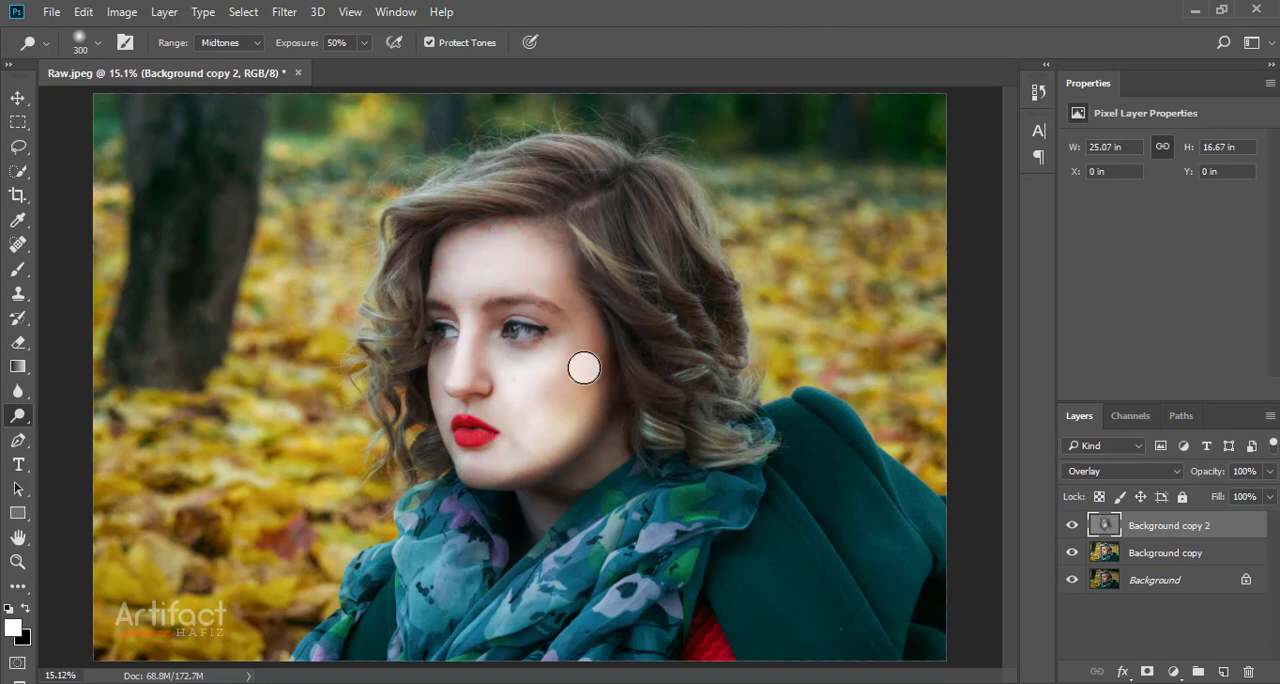
left_click(16, 97)
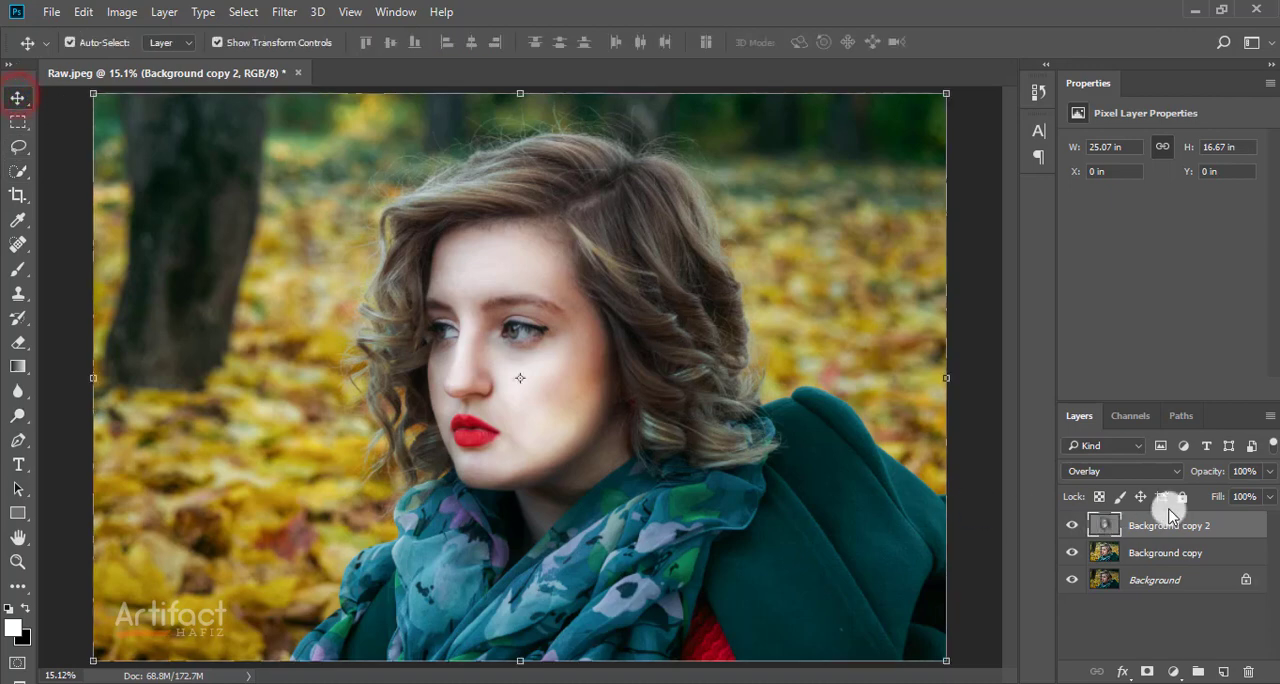
Step: Set the Background copy 2 layer's opacity to 50% and compare the portrait with the layer hidden and shown
left_click(1073, 525)
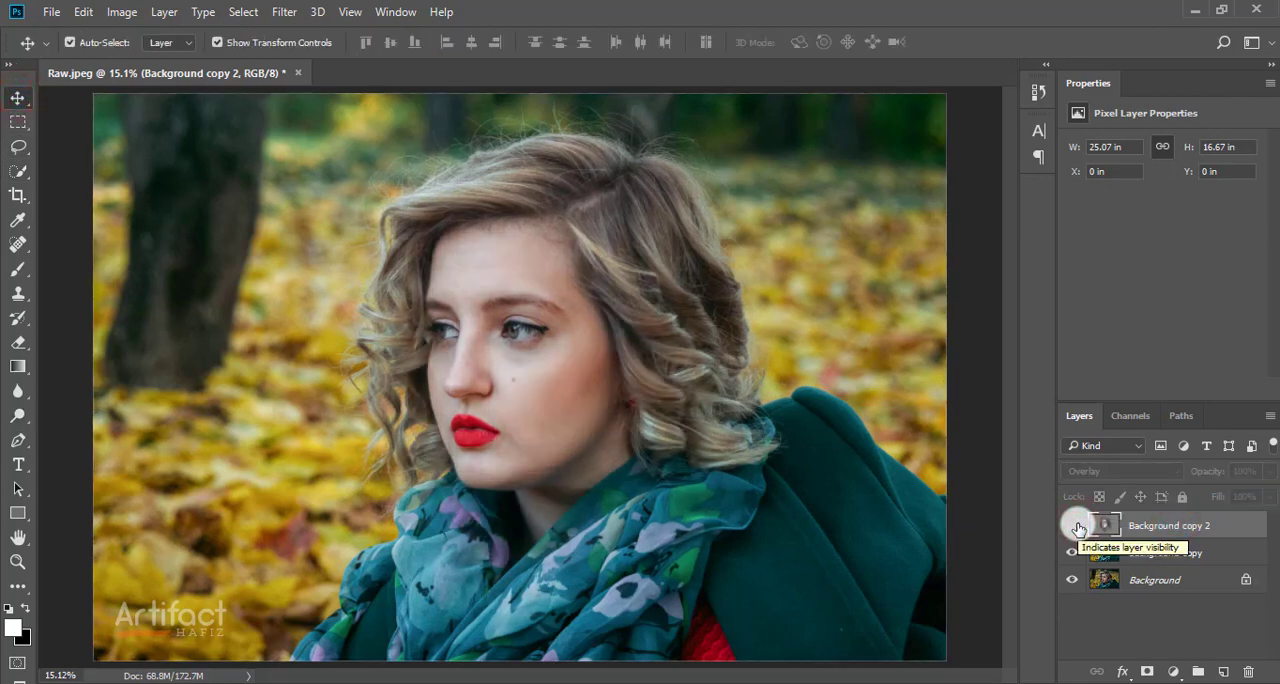
left_click(1073, 525)
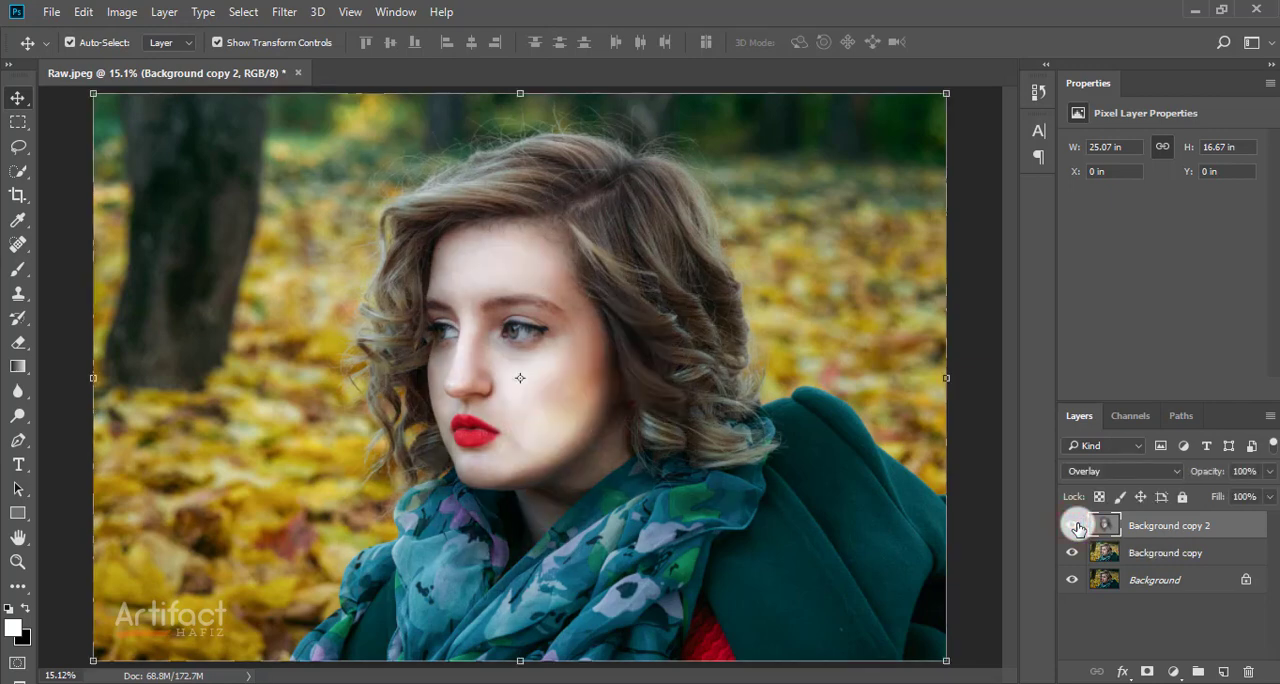
left_click(1182, 527)
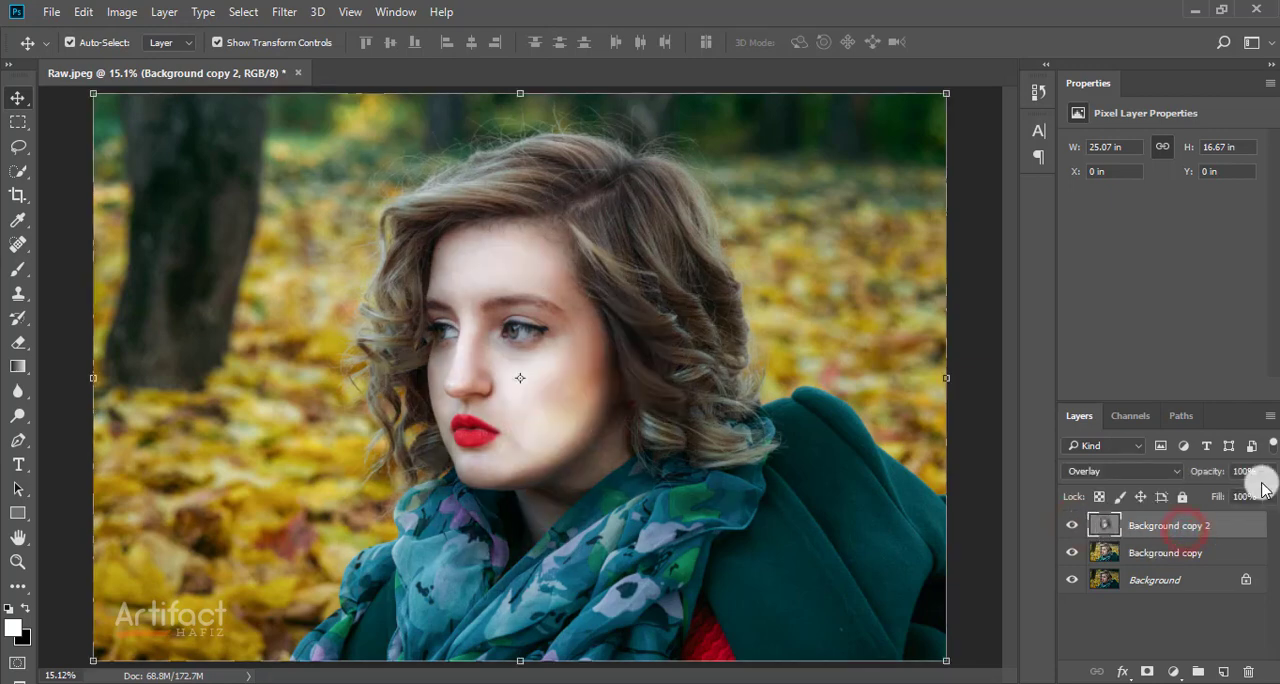
left_click(1267, 472)
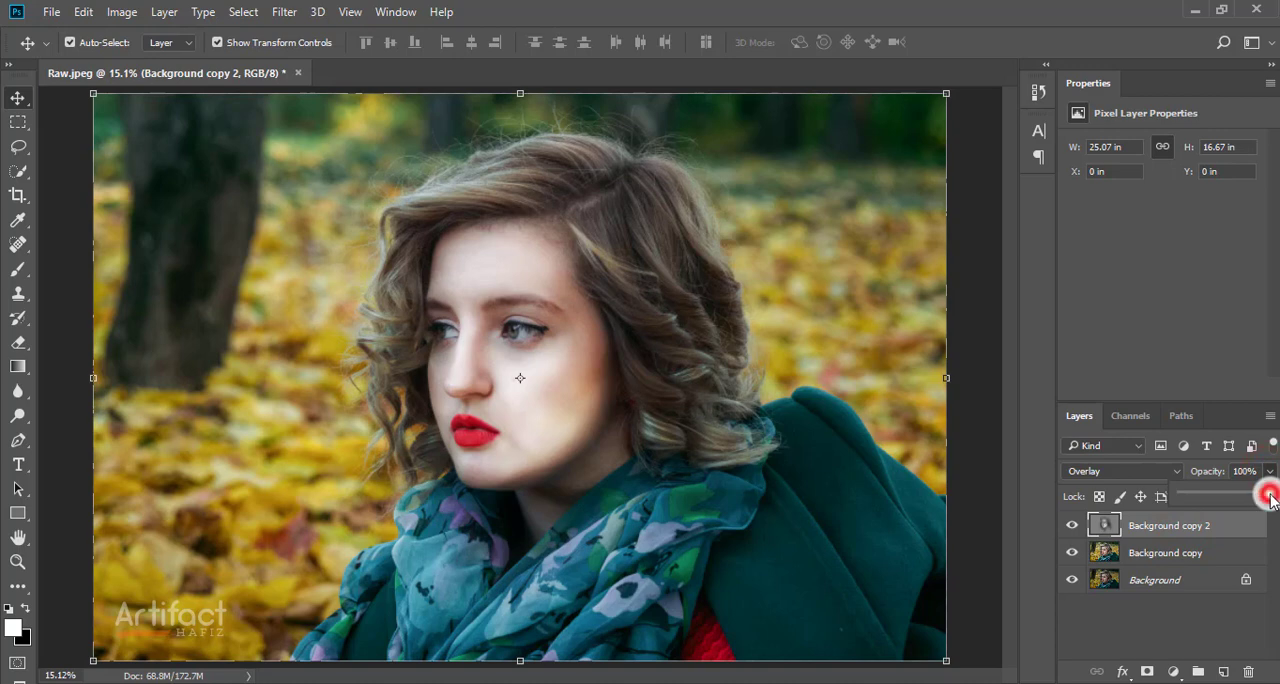
left_click_drag(1270, 497, 1228, 506)
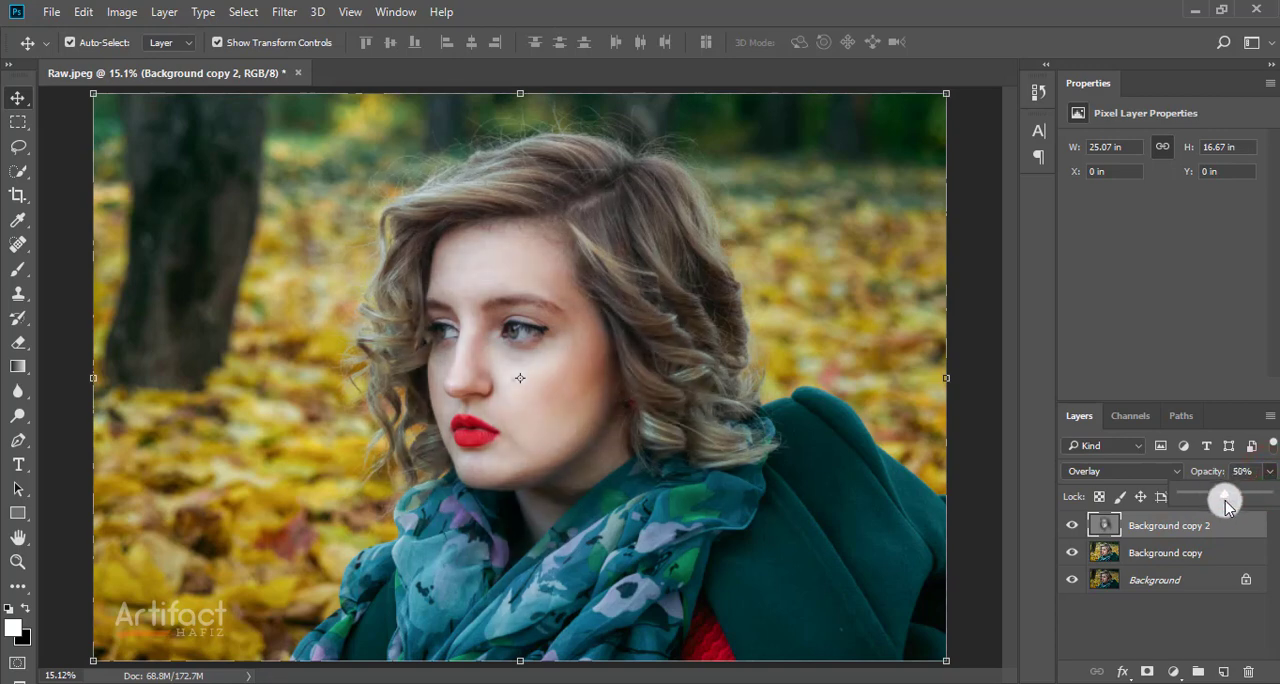
left_click(1073, 527)
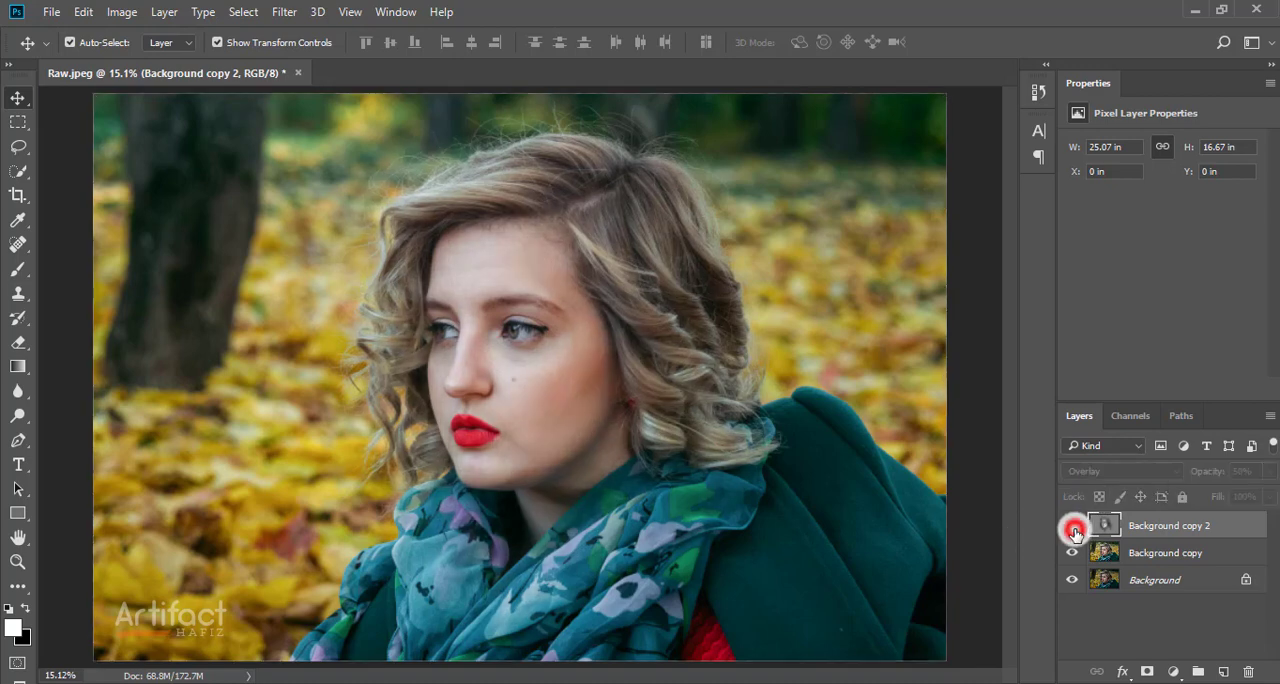
left_click(1073, 527)
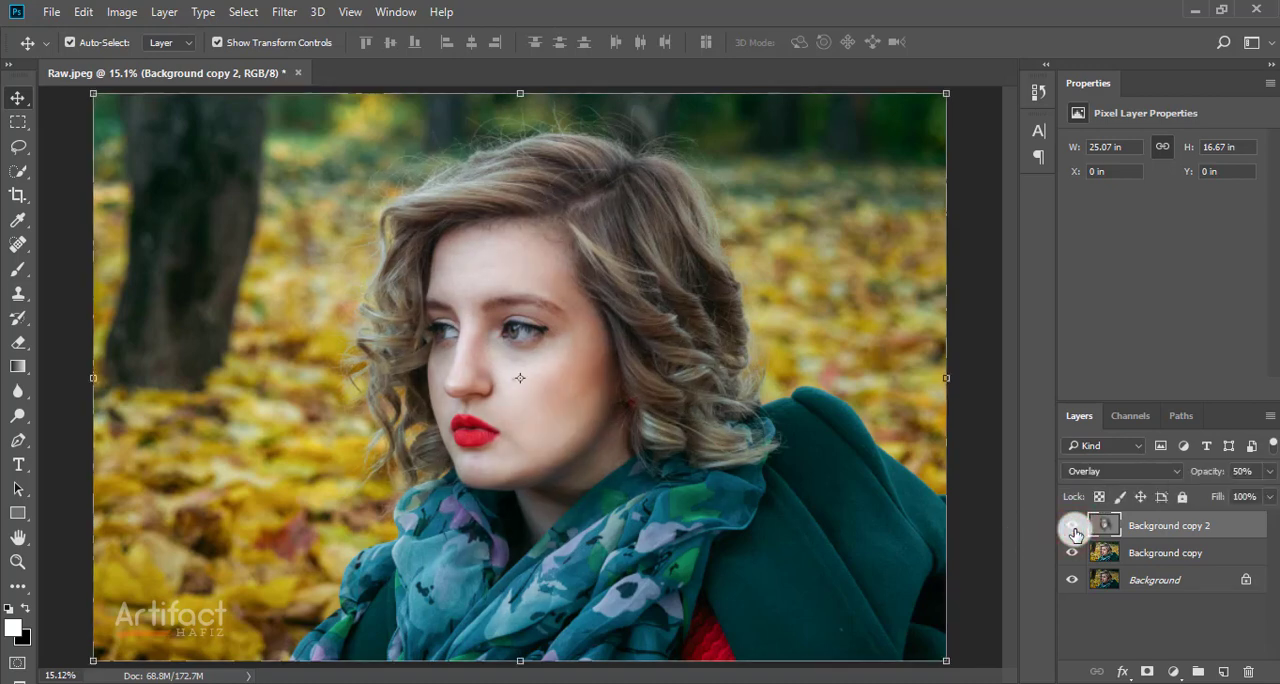
left_click(1073, 527)
left_click(1073, 527)
Step: Lower the Background copy 2 layer's opacity to 28% and compare the portrait with the layer hidden and shown
left_click(1172, 524)
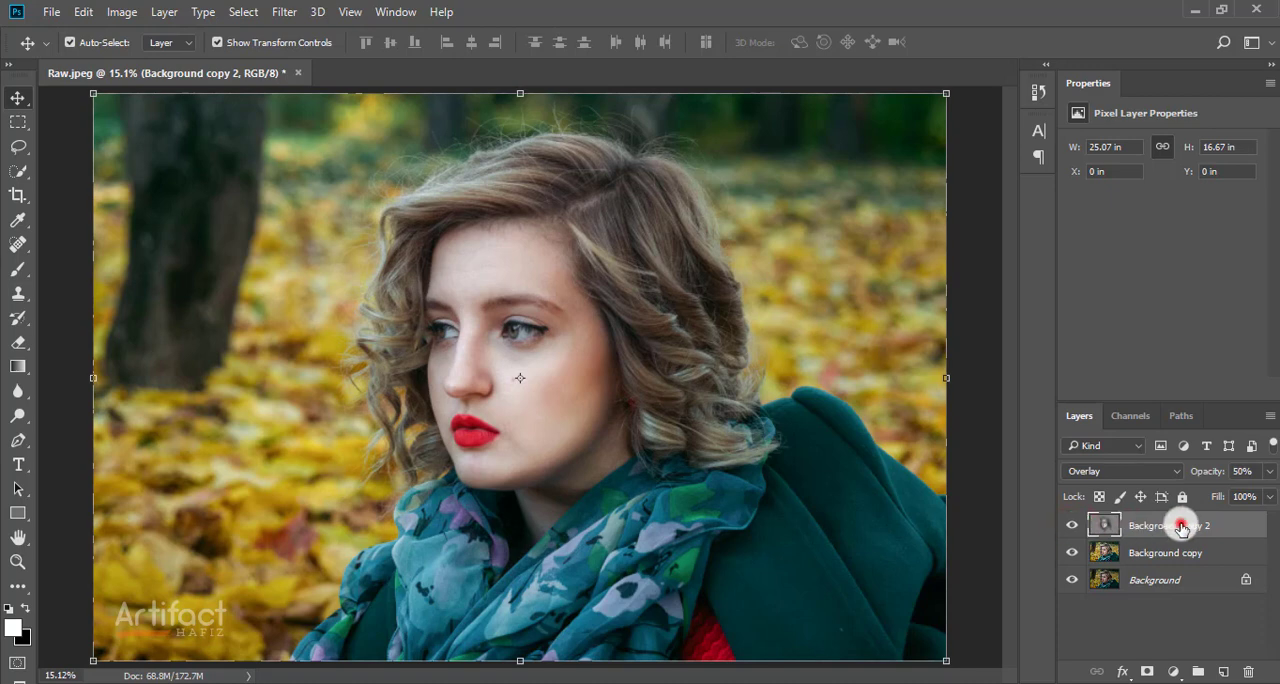
left_click(1268, 470)
left_click_drag(1227, 497, 1206, 495)
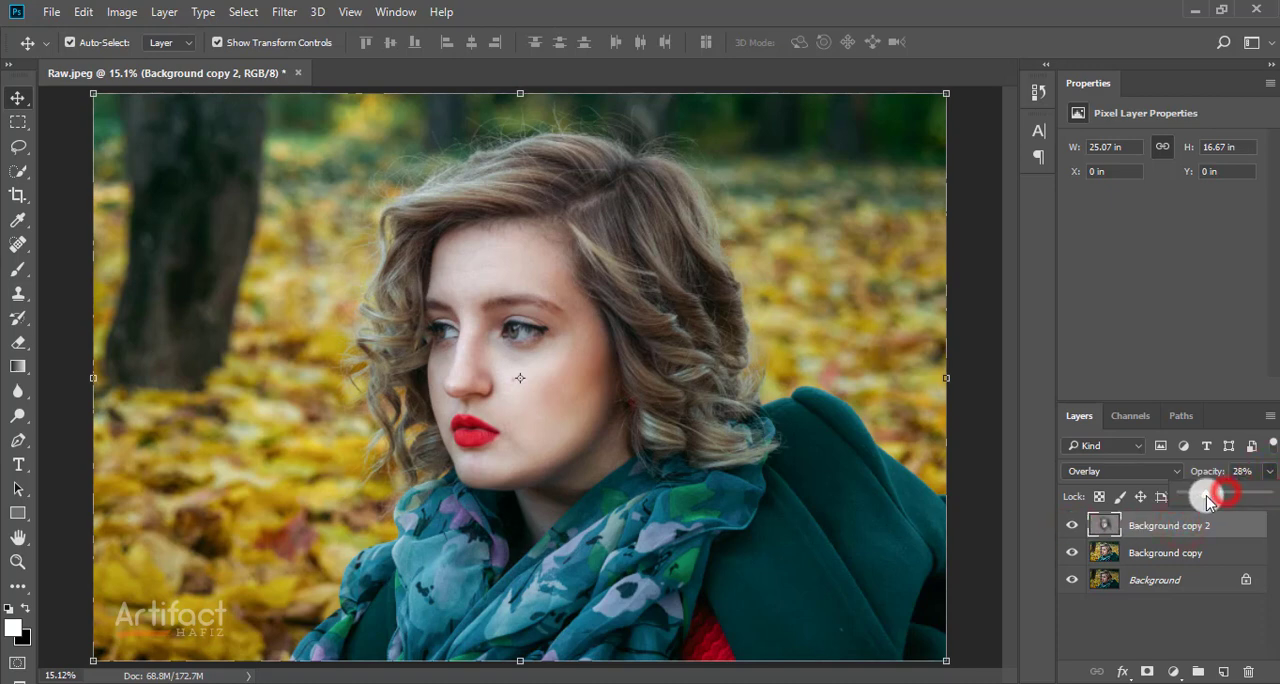
left_click(1072, 527)
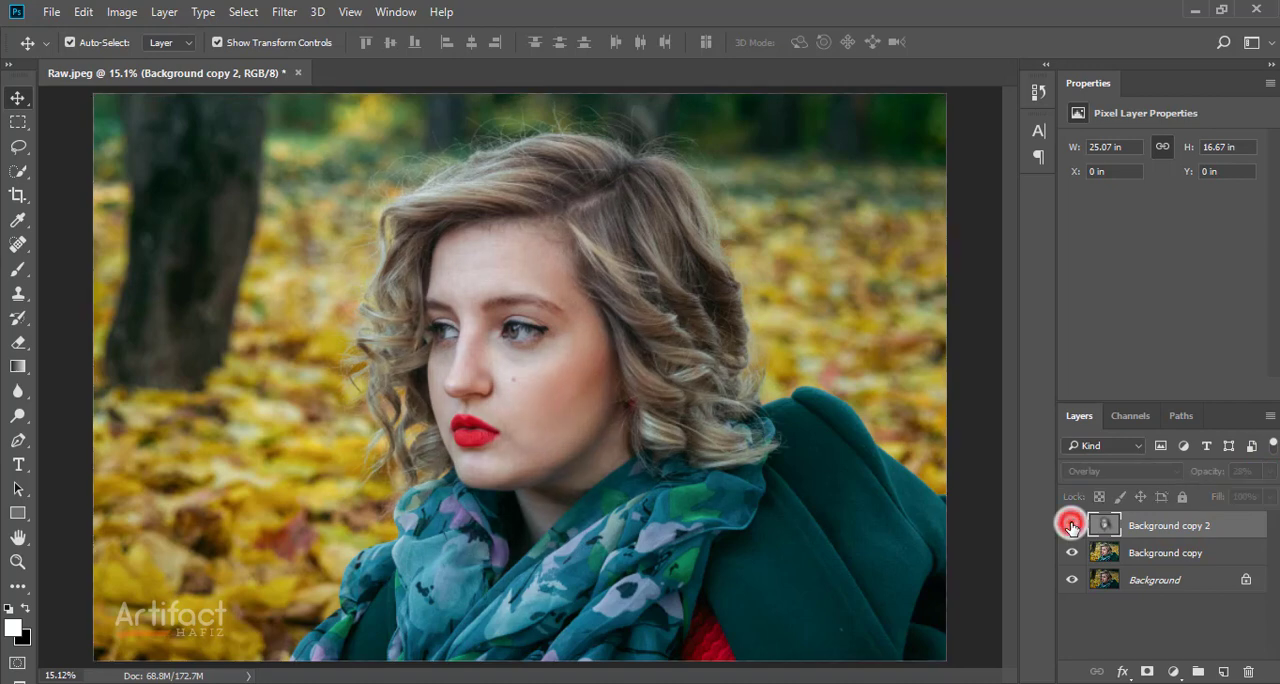
left_click(1072, 527)
left_click(1074, 524)
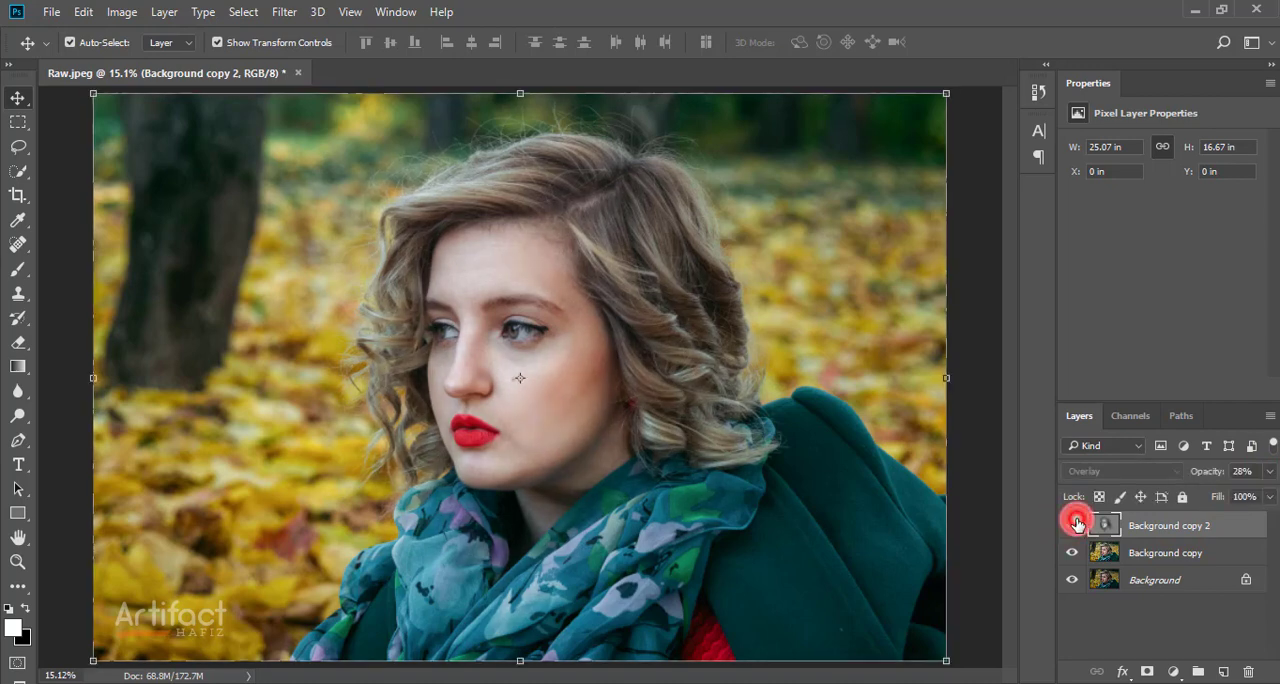
left_click(1074, 524)
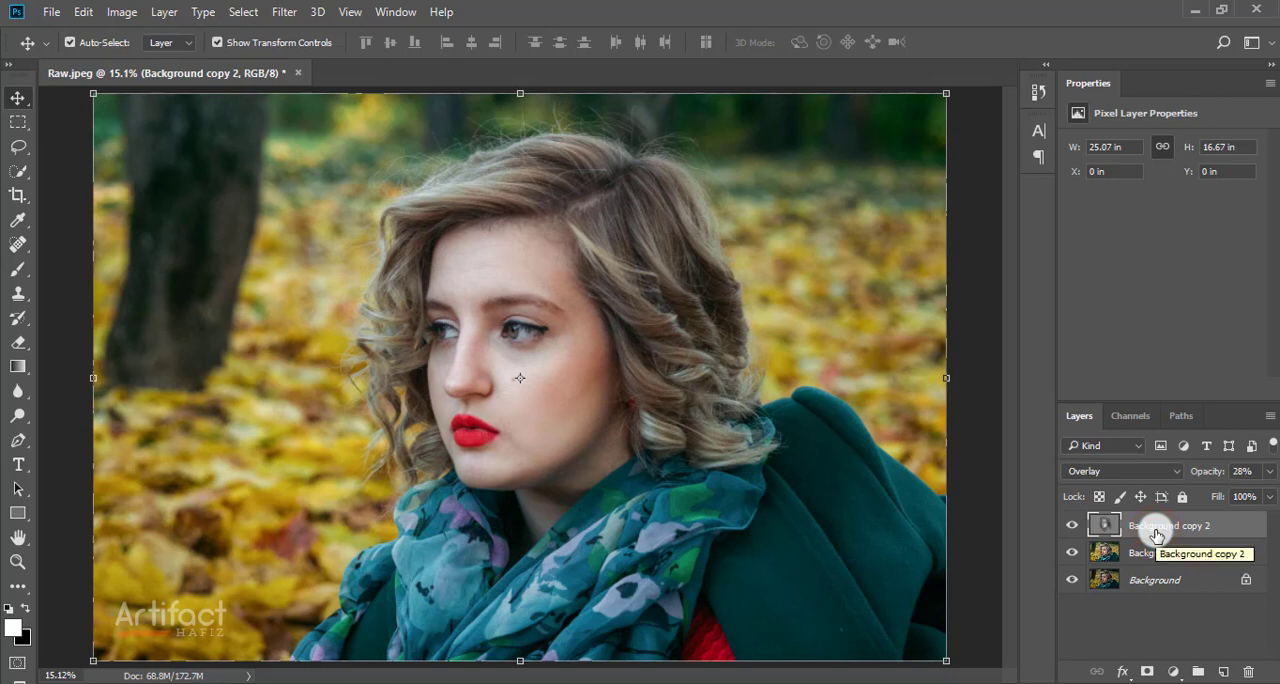
Step: Add a Gradient Map adjustment layer above Background copy 2 using the Violet, Orange preset
left_click(1173, 671)
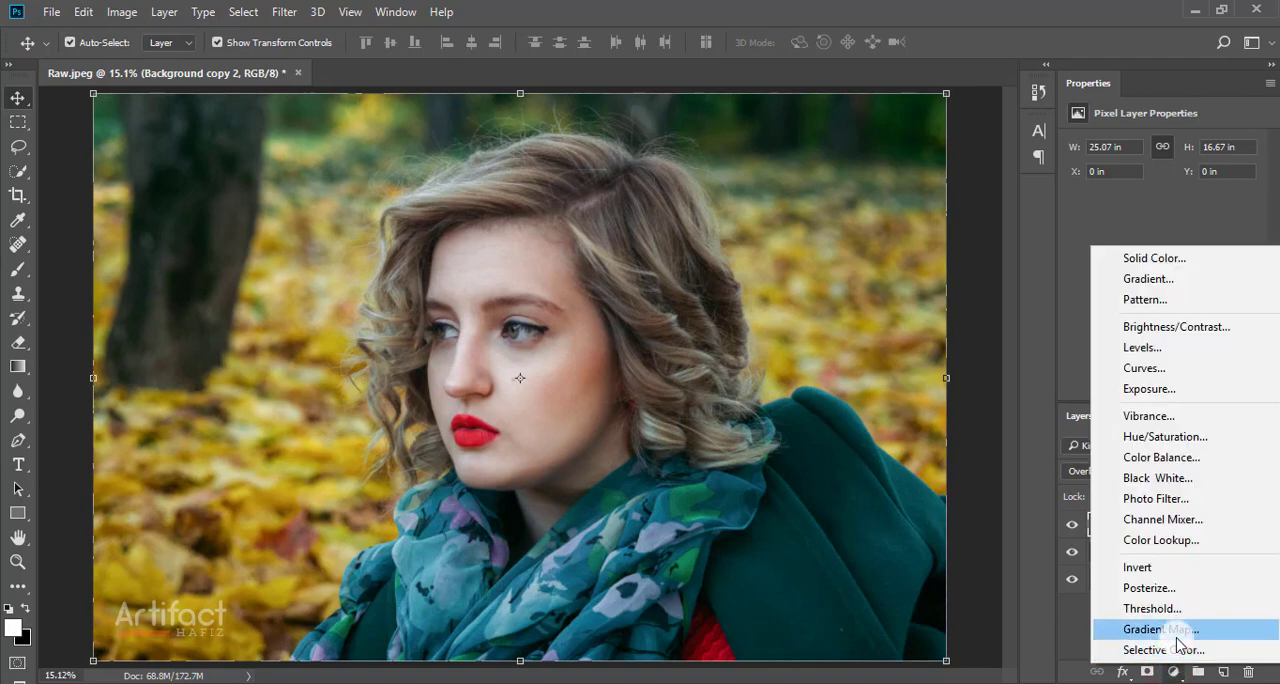
left_click(1178, 630)
left_click(1131, 160)
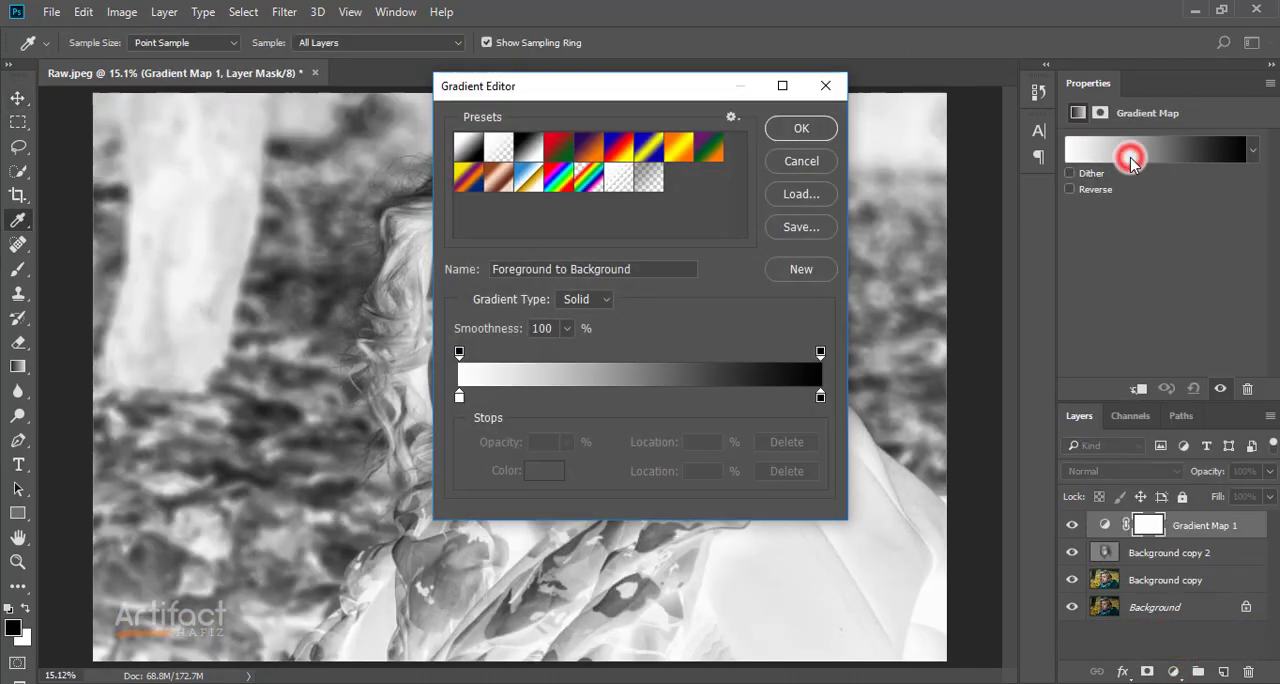
left_click(587, 142)
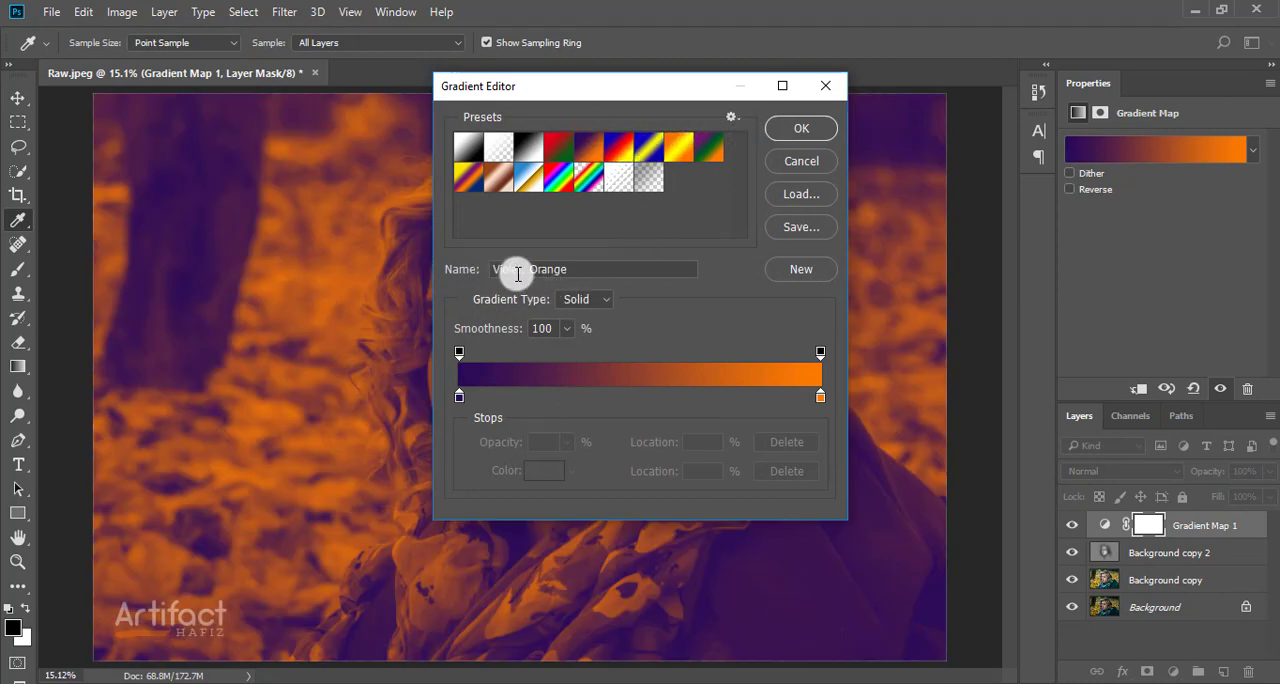
left_click(799, 131)
key("v")
Step: Set the Gradient Map layer's blend mode to Soft Light and its opacity to 54%
left_click(1100, 471)
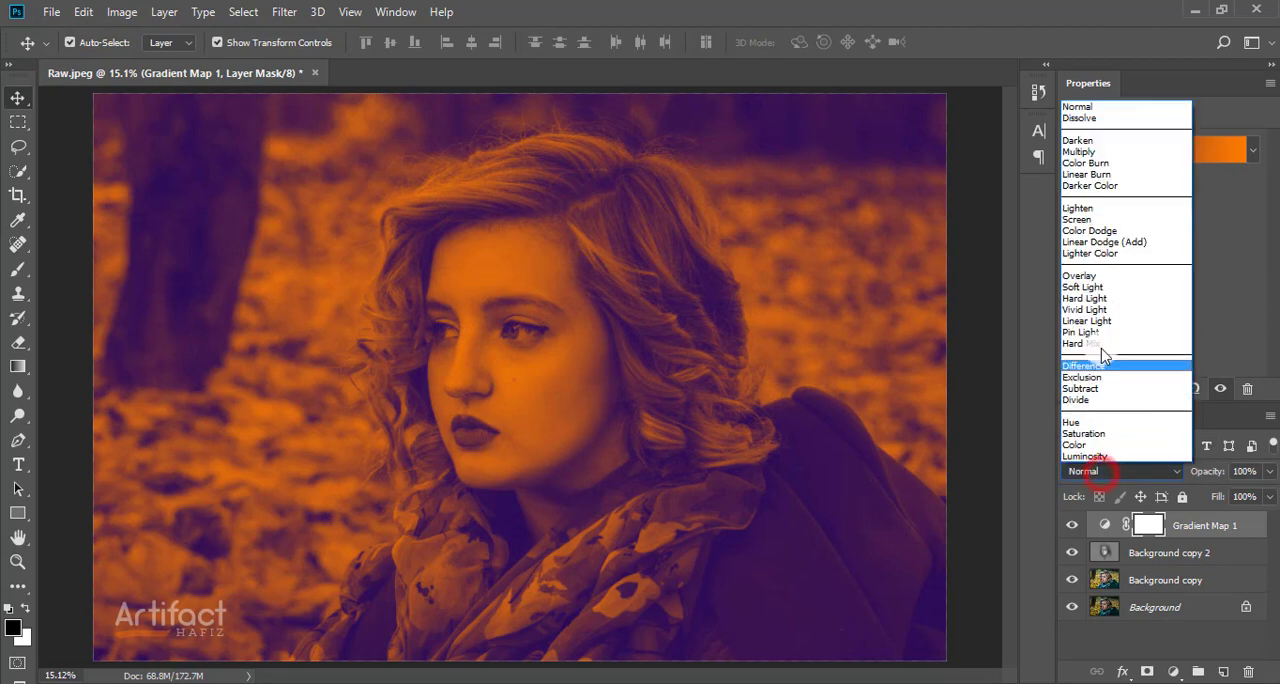
left_click(1098, 288)
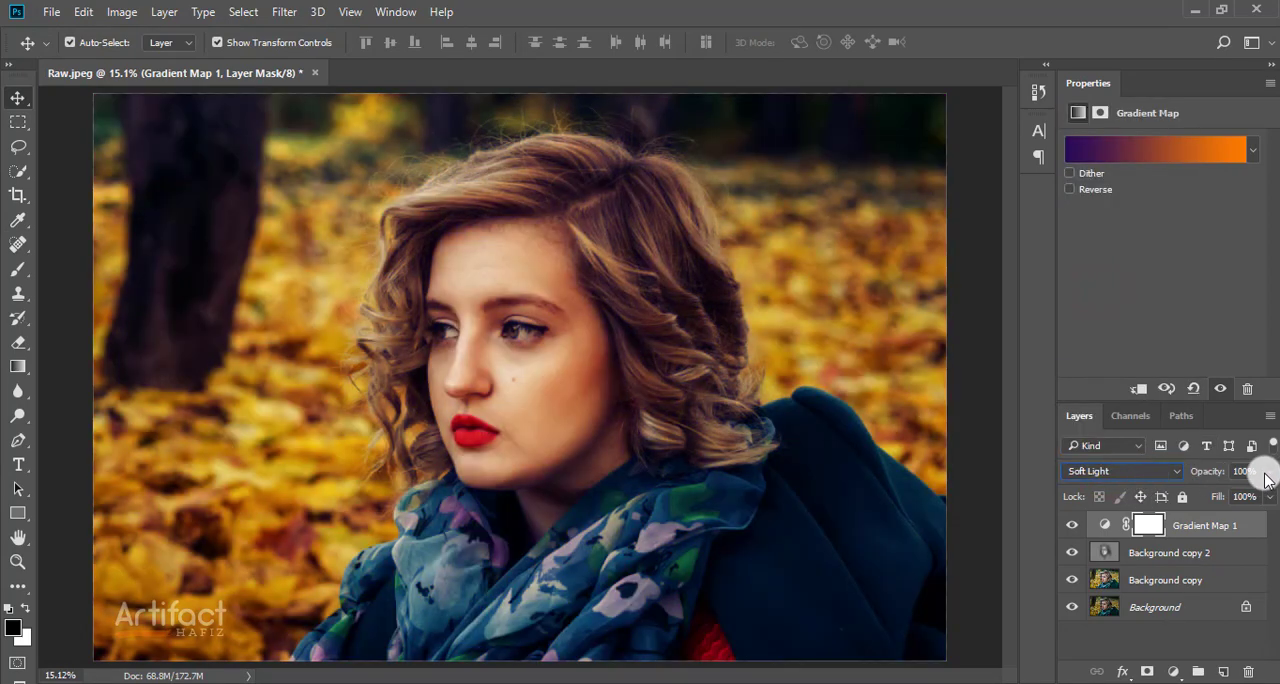
left_click_drag(1266, 480, 1205, 505)
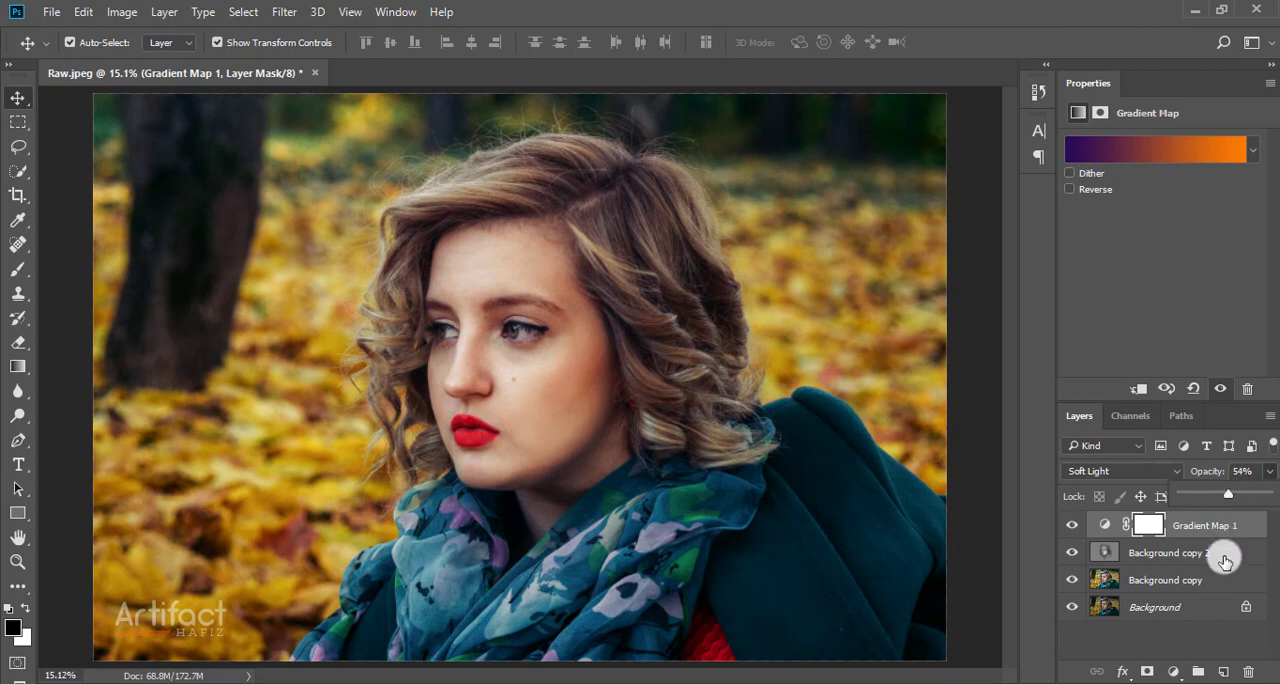
left_click(1218, 530)
left_click(1217, 531)
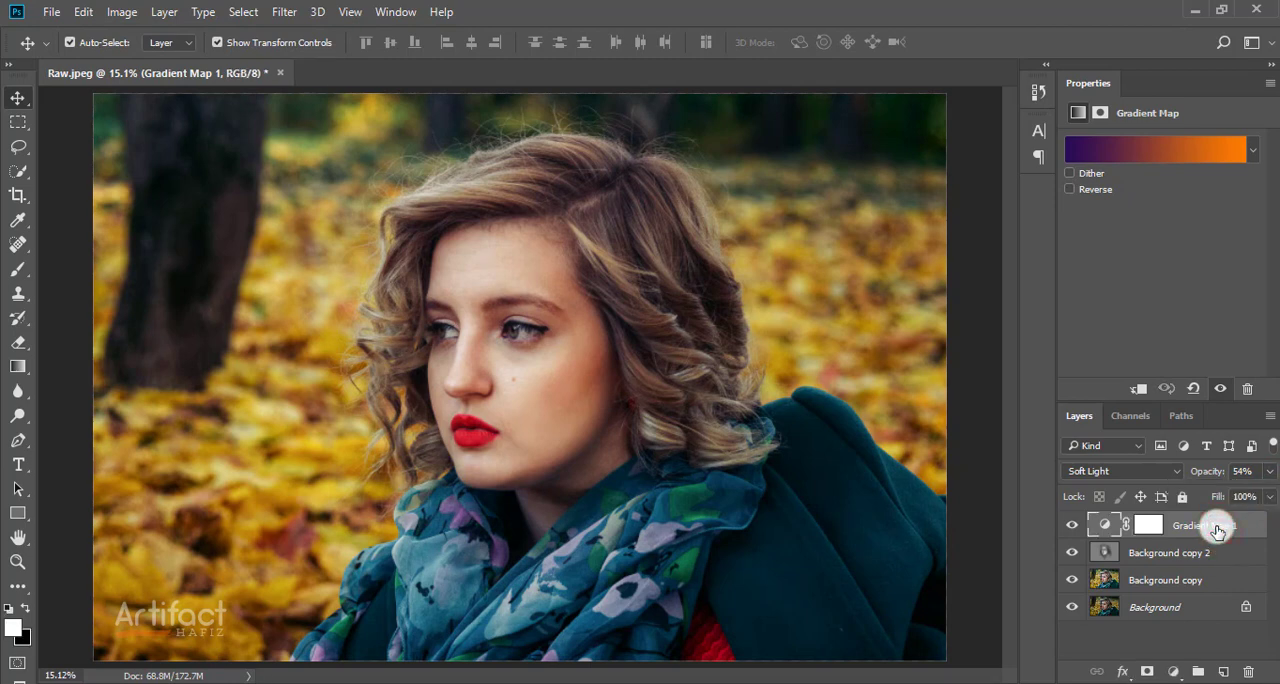
Step: Add a Color Lookup adjustment layer with the 3DLUT file Kodak 5218 Kodak 2383 (by Adobe).cube and compare it hidden and shown
left_click(1173, 671)
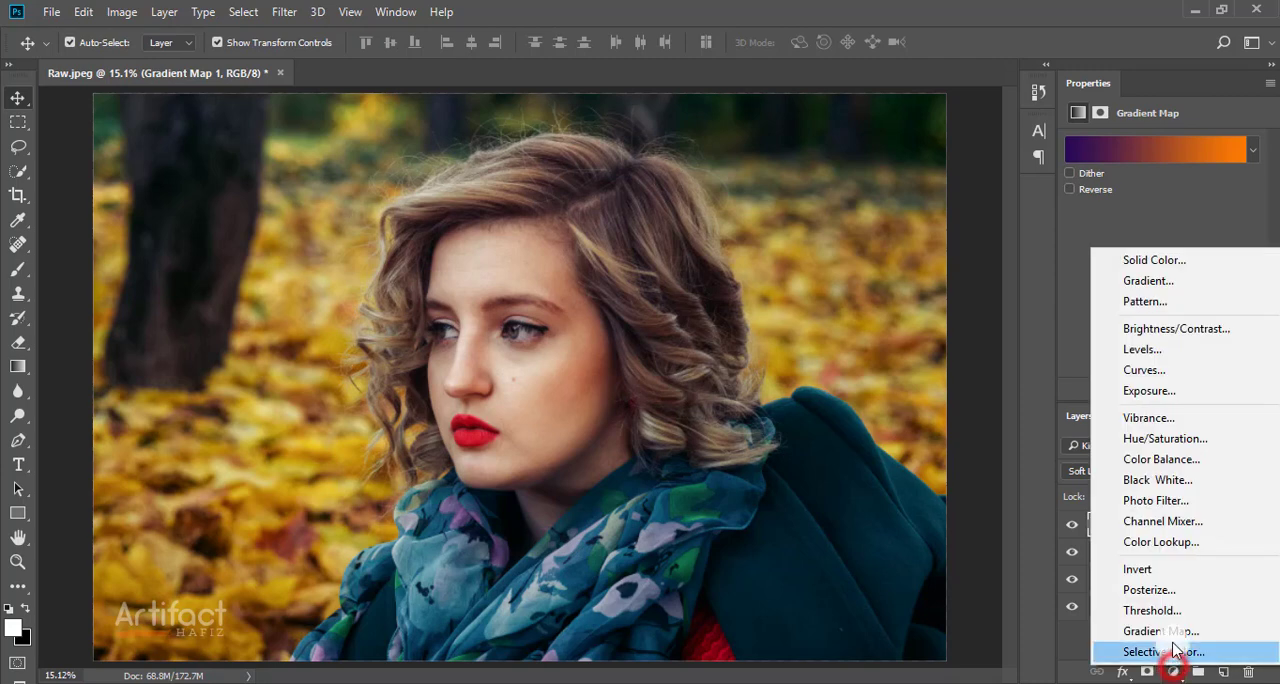
left_click(1166, 548)
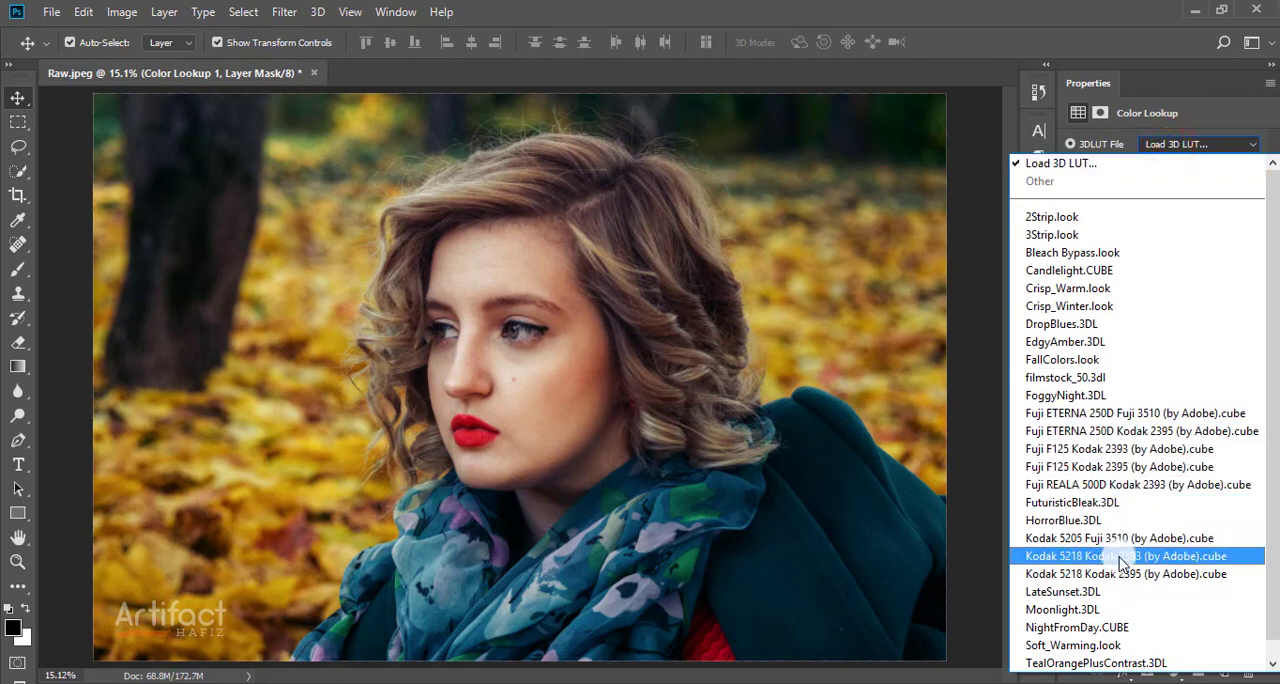
left_click(1164, 556)
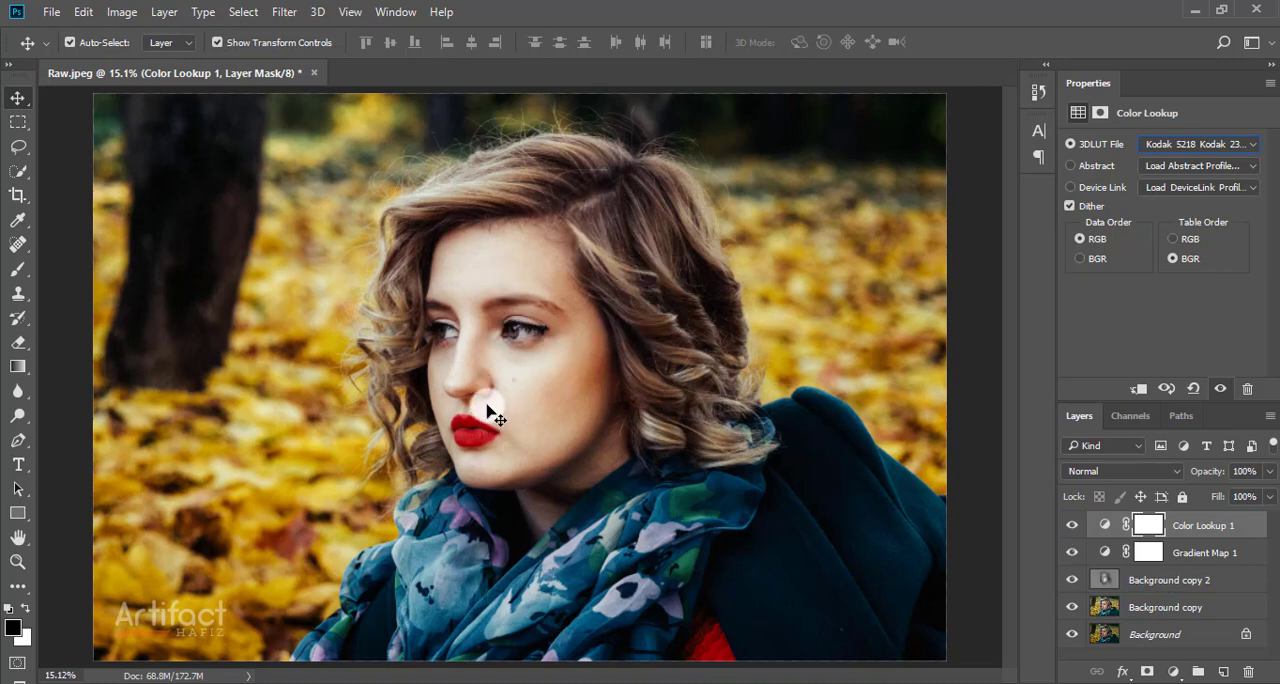
left_click(1071, 525)
left_click(1071, 525)
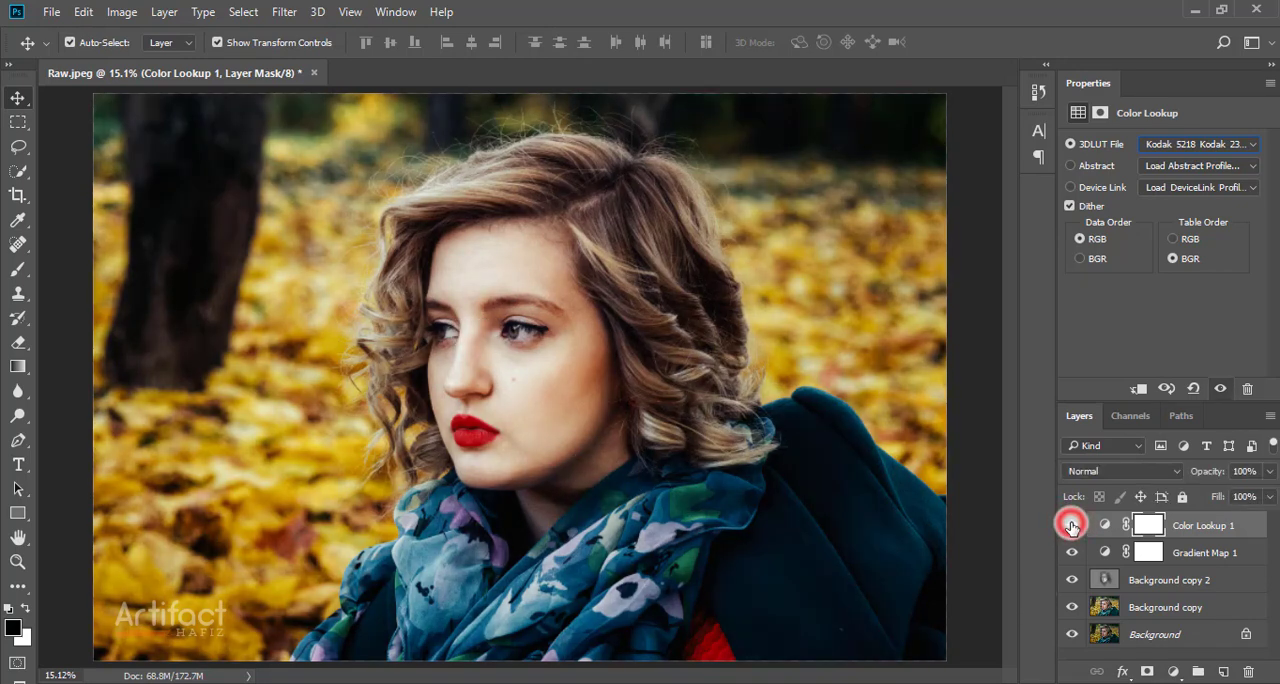
Step: Reduce the Color Lookup layer's opacity to 50%
left_click(1201, 524)
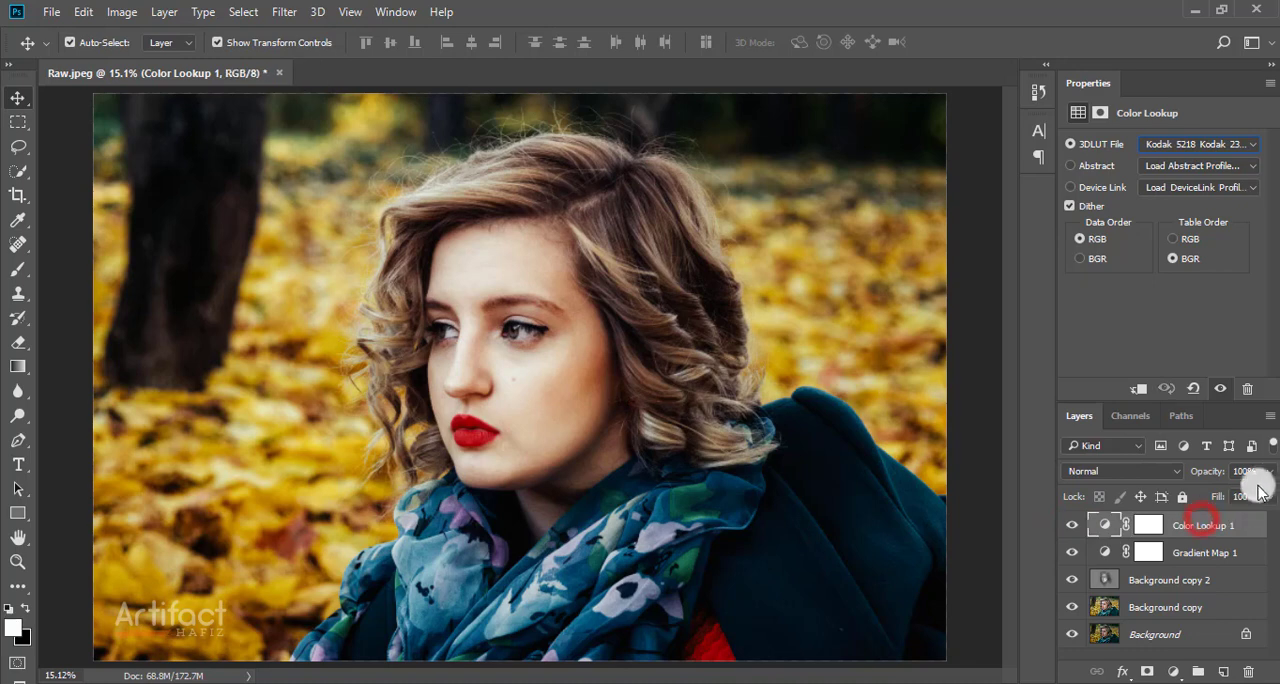
left_click(1269, 471)
left_click_drag(1264, 496, 1233, 504)
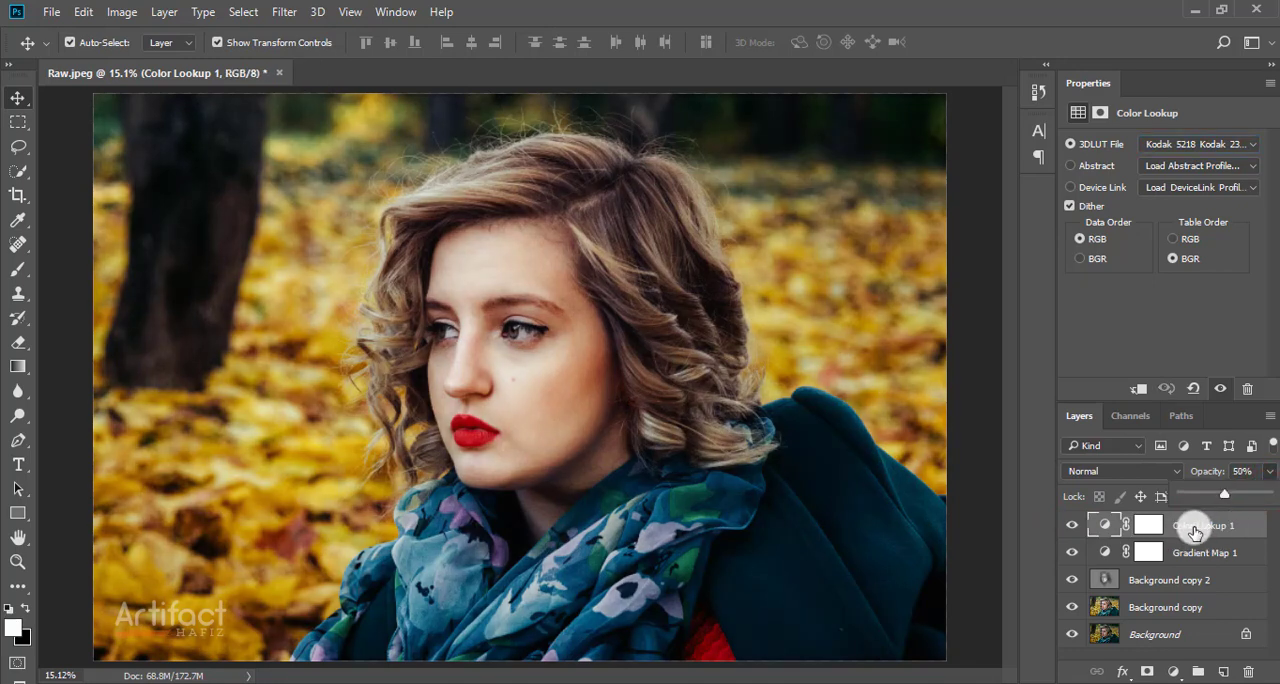
left_click(1197, 528)
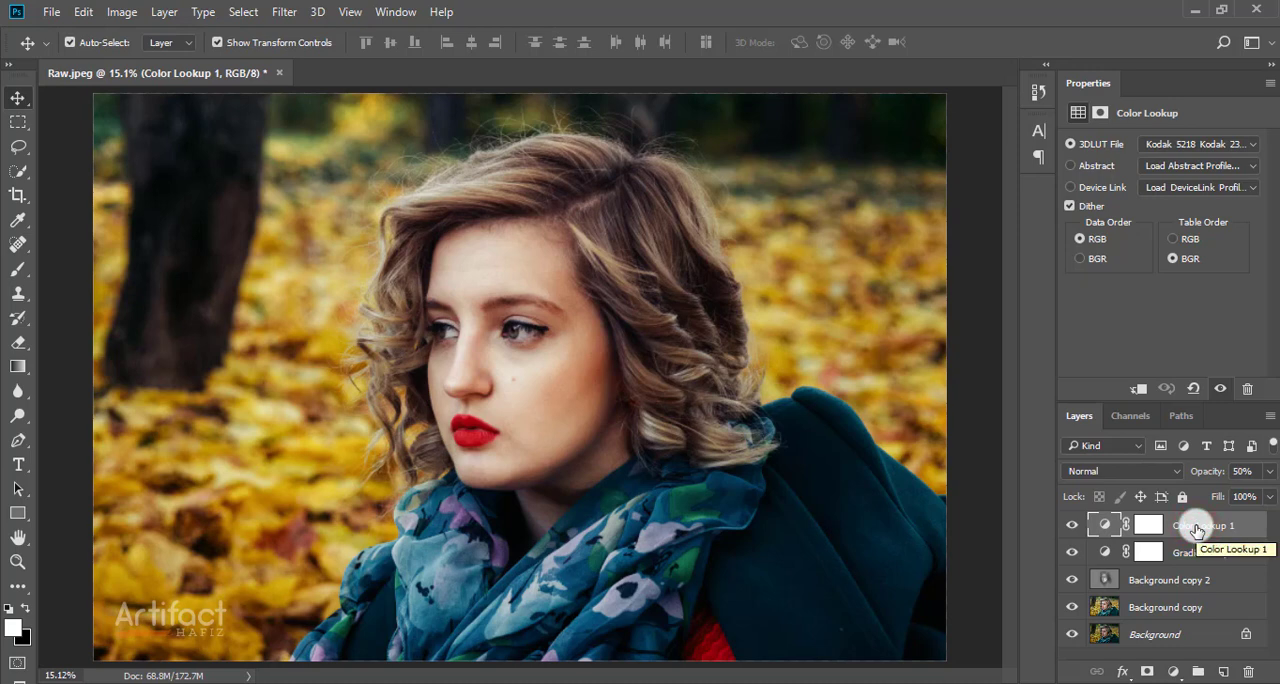
Step: Add a Color Balance adjustment layer with the midtones' Cyan-Red value at +21 and compare it hidden and shown
left_click(1173, 672)
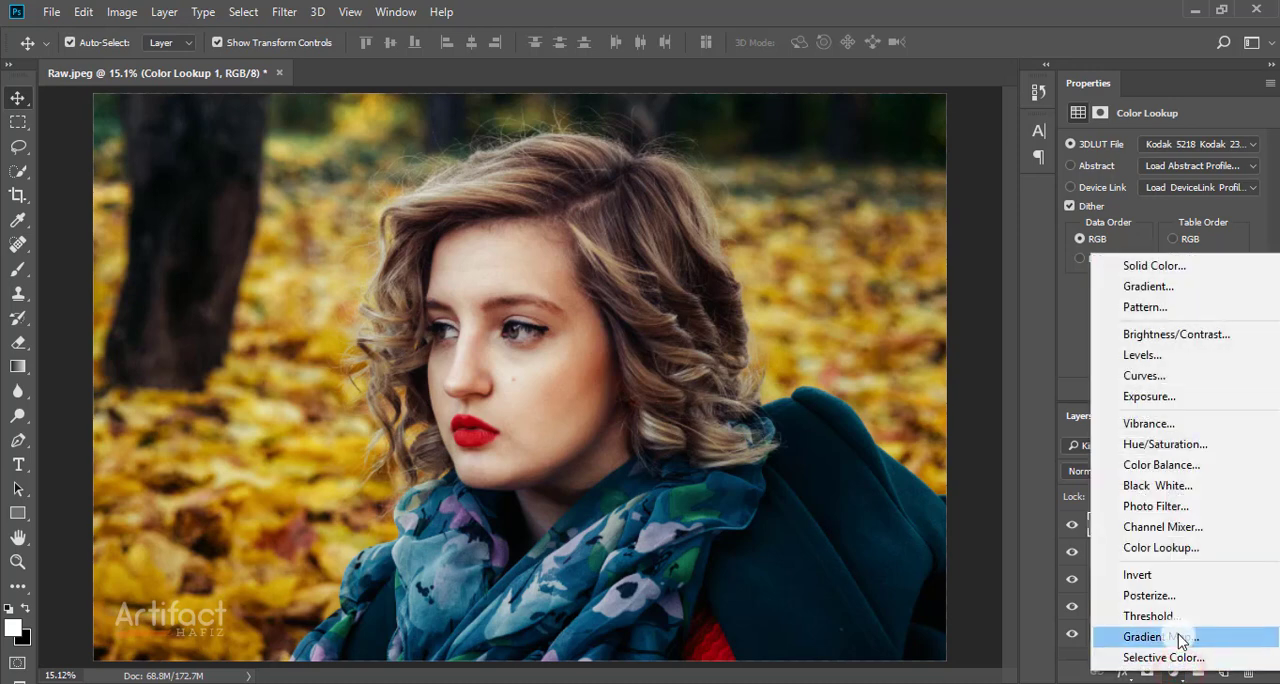
left_click(1173, 466)
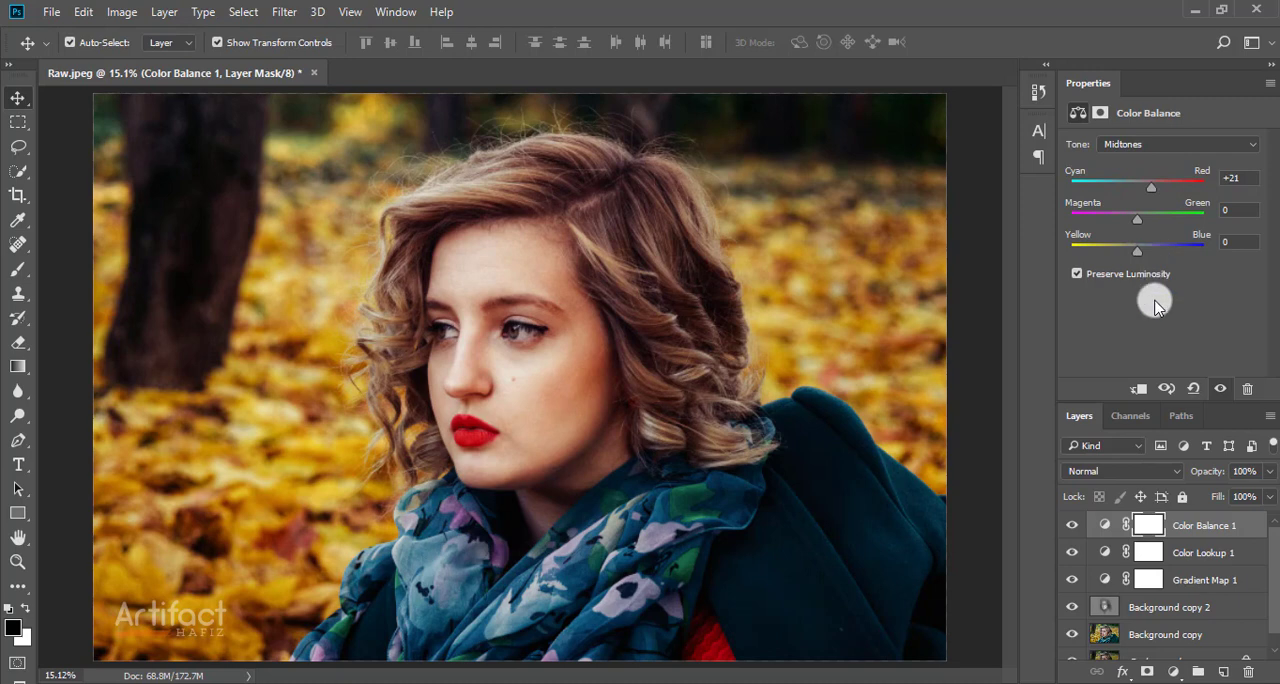
left_click(1070, 525)
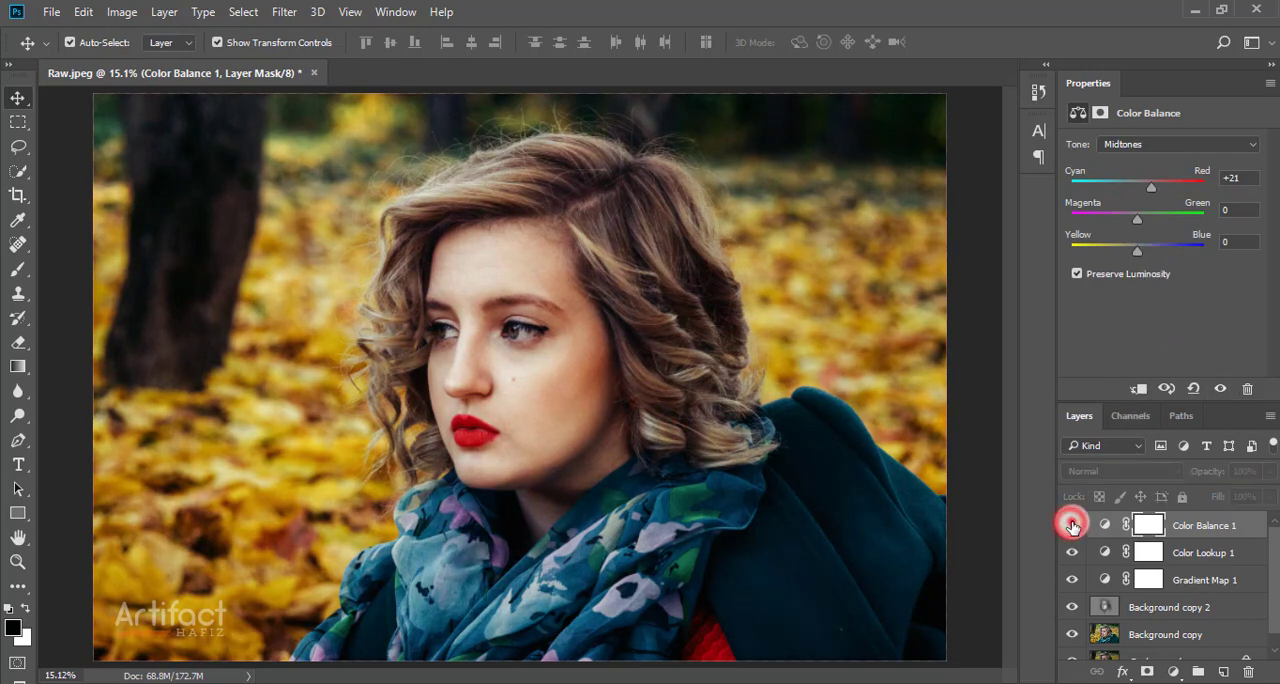
left_click(1070, 525)
left_click(1208, 536)
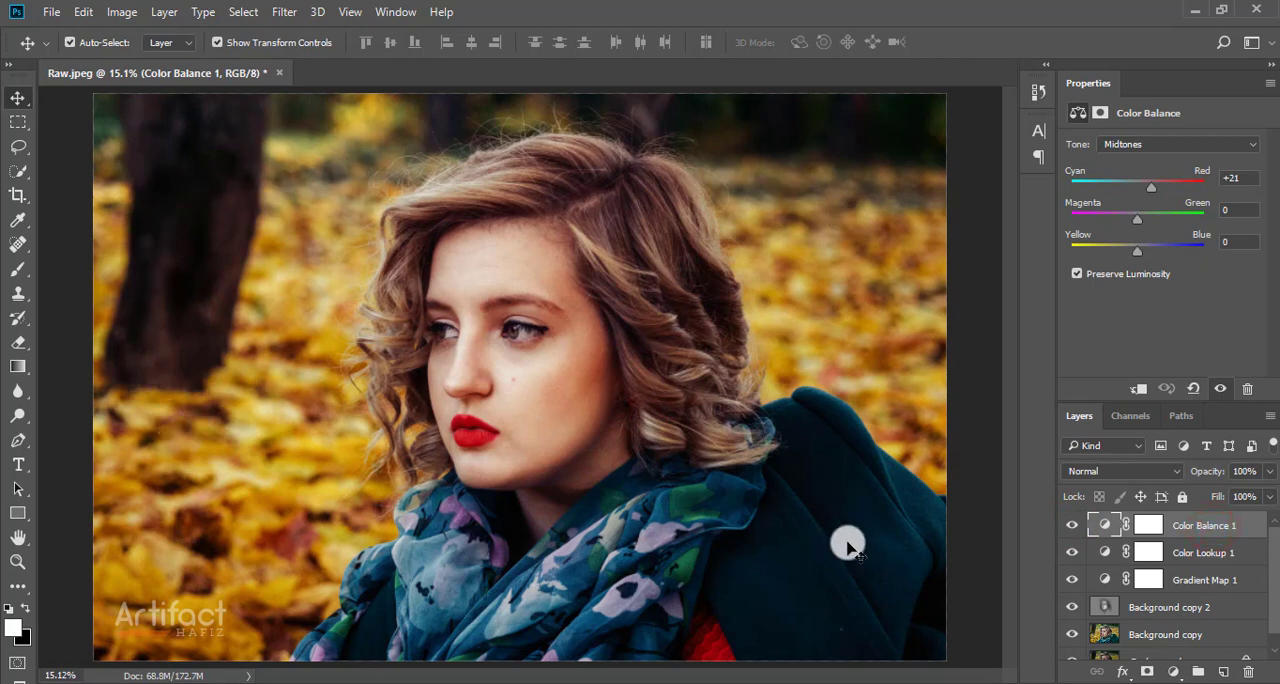
Step: Create a new top layer, cover the whole canvas with black using the Brush at size 1500, and add a layer mask
left_click_drag(1212, 527, 1221, 671)
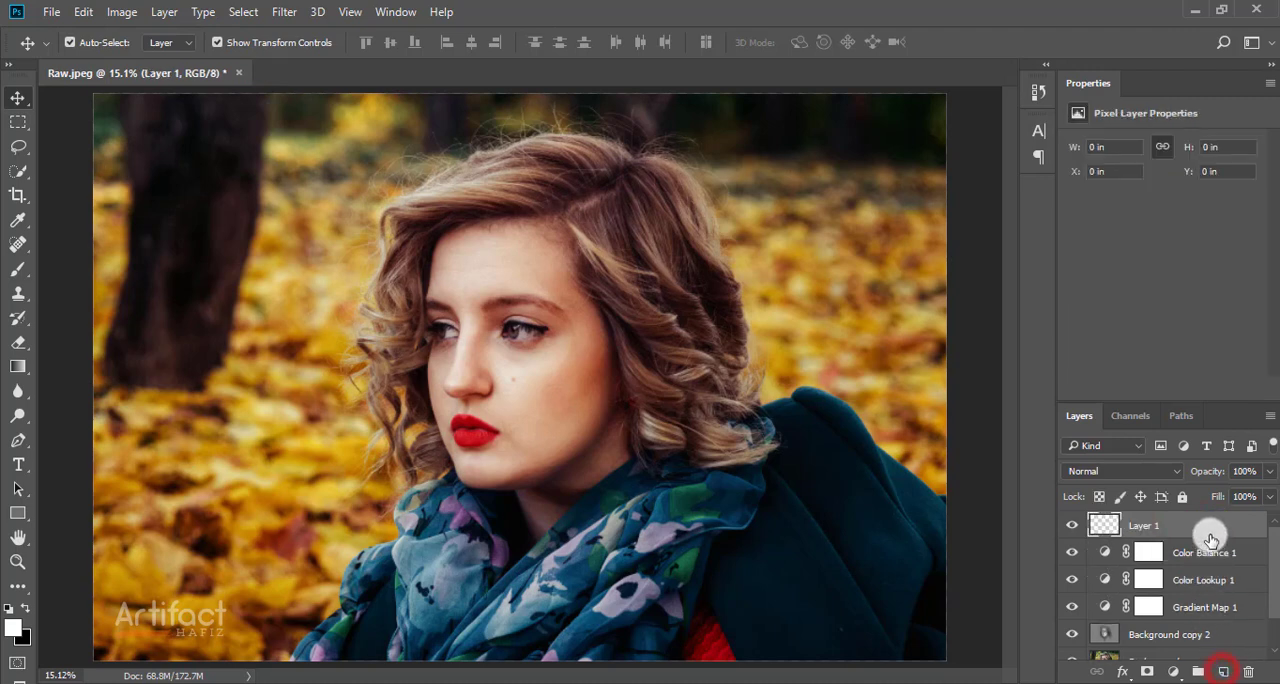
left_click(10, 266)
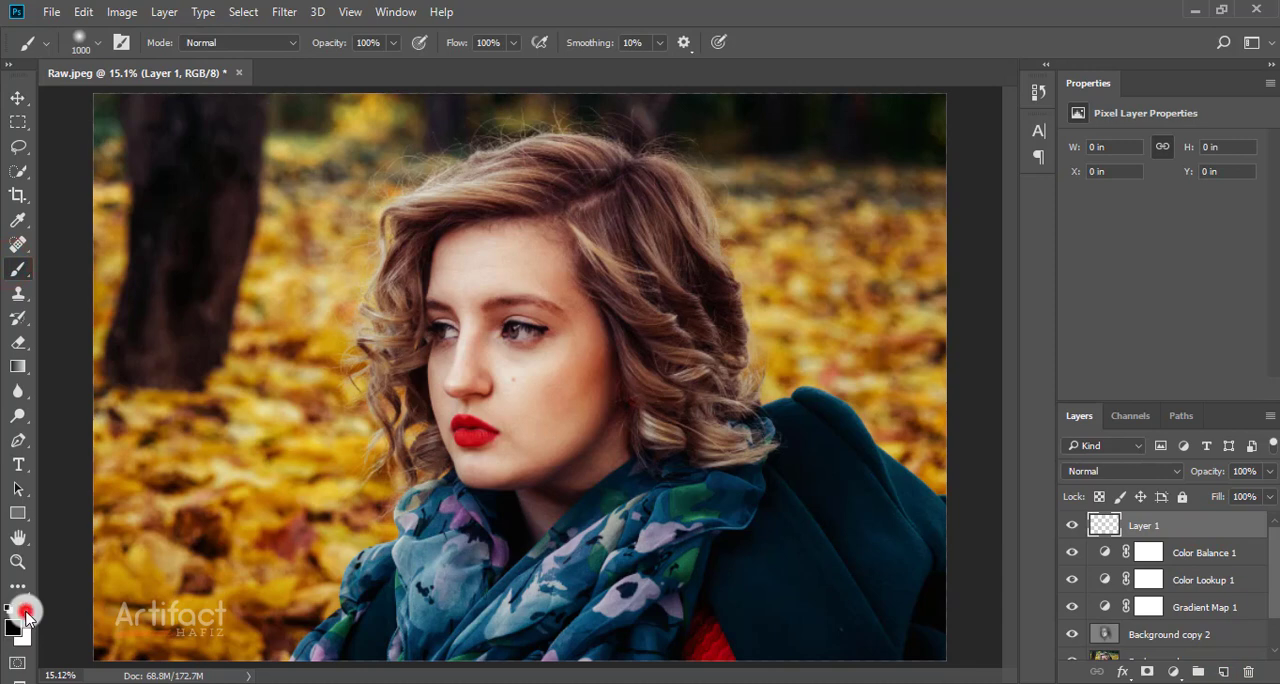
key("[")
key("[")
key("[")
key("[")
key("[")
key("[")
key("[")
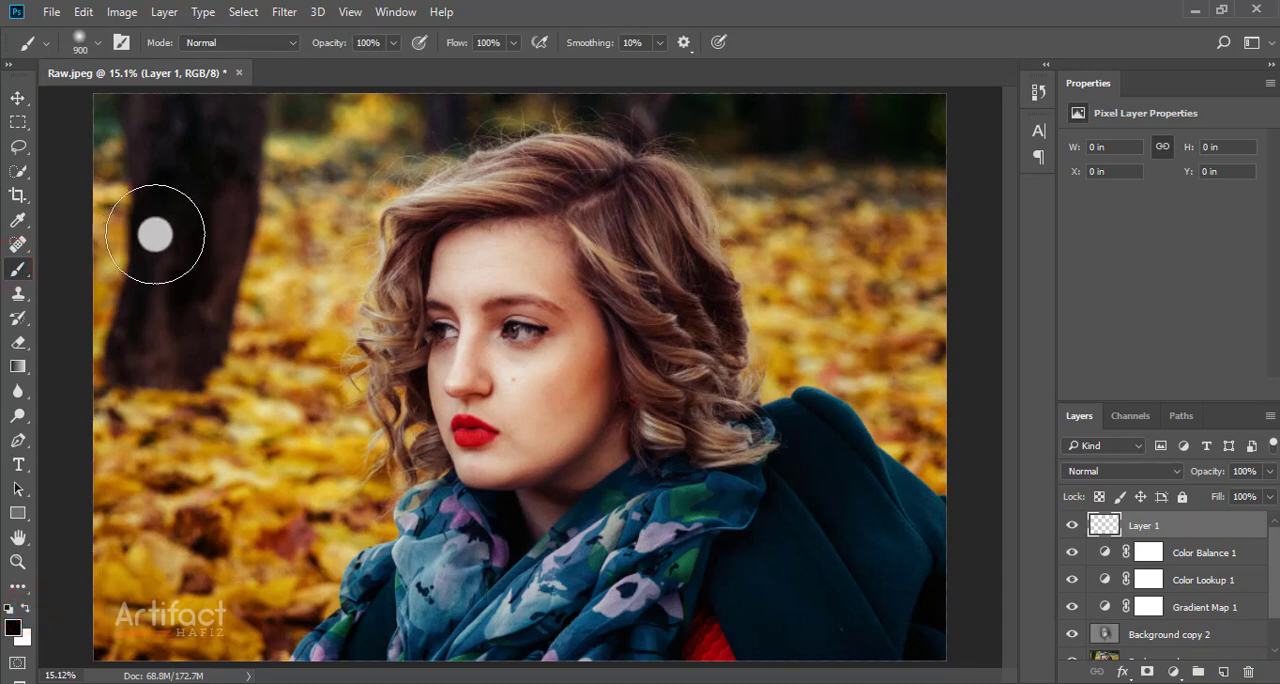
key("bracketright")
key("bracketright")
key("bracketright")
key("bracketright")
key("bracketright")
key("bracketright")
key("bracketright")
key("bracketright")
key("bracketright")
key("bracketright")
key("bracketright")
key("bracketright")
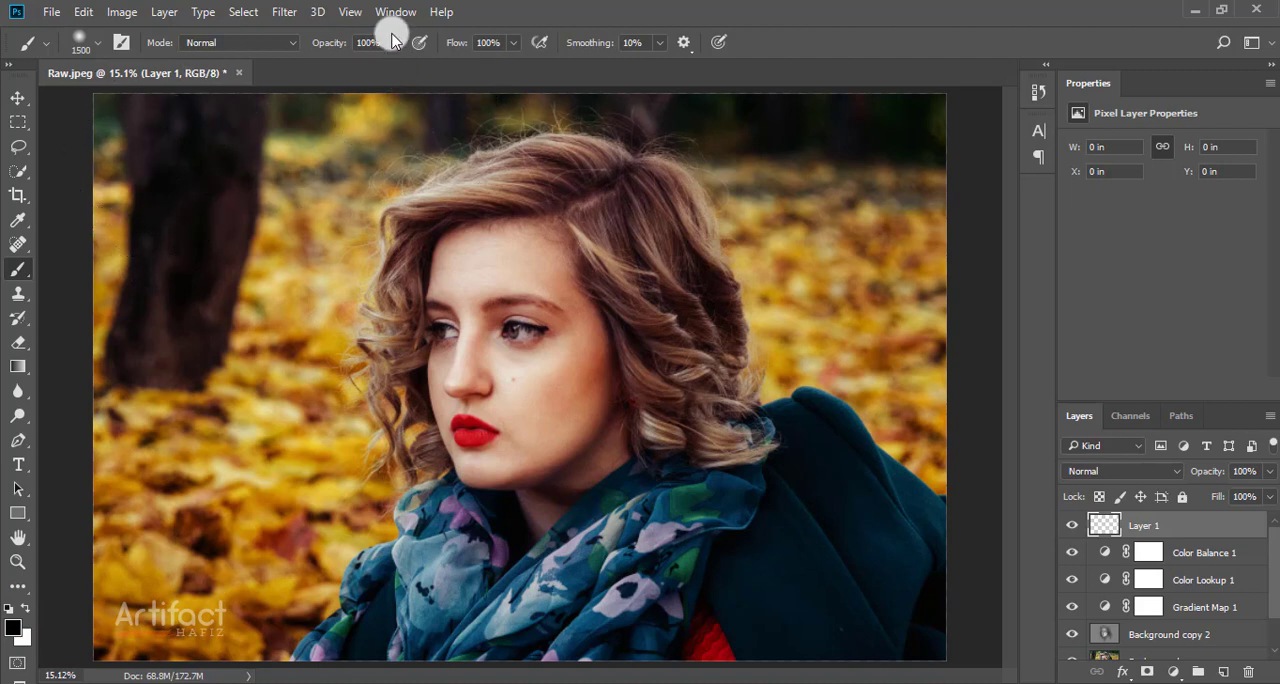
left_click(124, 131)
mouse_move(124, 131)
left_mouse_down()
mouse_move(1043, 132)
mouse_move(958, 143)
mouse_move(919, 616)
mouse_move(840, 636)
mouse_move(96, 639)
mouse_move(137, 116)
mouse_move(151, 591)
mouse_move(200, 567)
mouse_move(234, 165)
mouse_move(246, 651)
mouse_move(396, 180)
mouse_move(413, 424)
mouse_move(389, 501)
mouse_move(328, 175)
mouse_move(352, 484)
mouse_move(648, 384)
mouse_move(510, 249)
mouse_move(481, 532)
mouse_move(480, 225)
mouse_move(562, 528)
mouse_move(729, 392)
mouse_move(669, 591)
mouse_move(613, 593)
mouse_move(958, 495)
mouse_move(857, 178)
mouse_move(689, 321)
mouse_move(666, 198)
mouse_move(820, 506)
mouse_move(813, 366)
left_mouse_up()
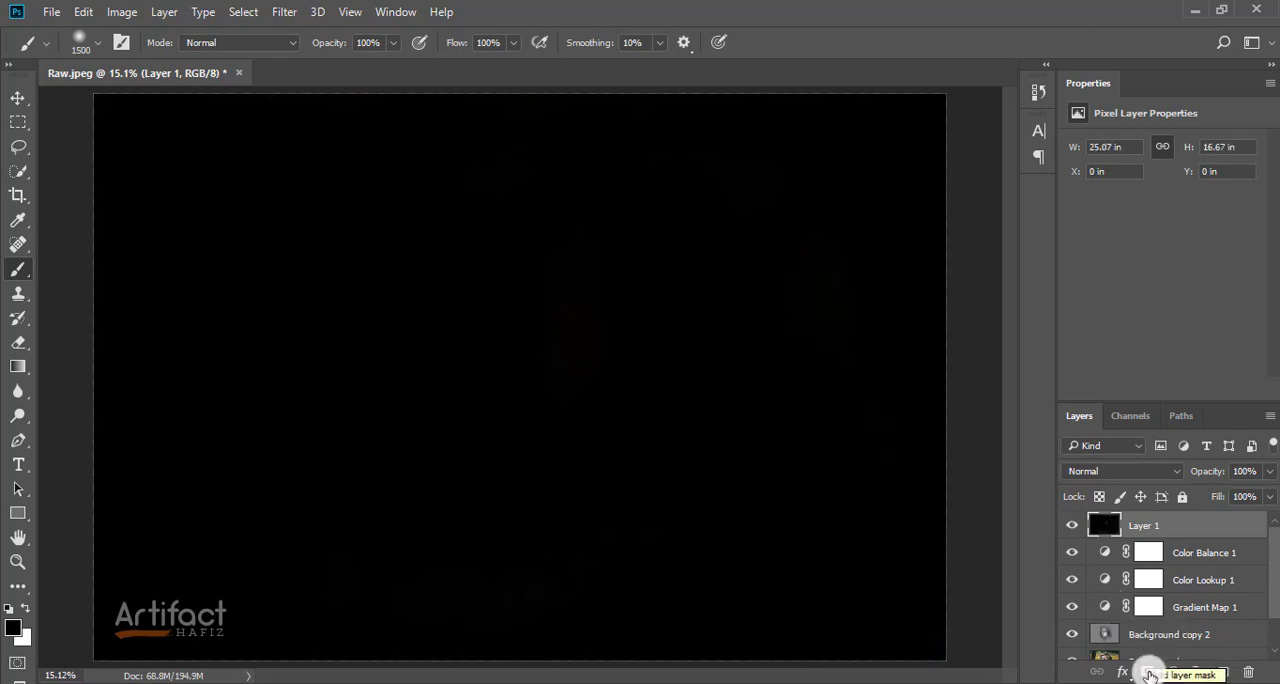
left_click(1149, 674)
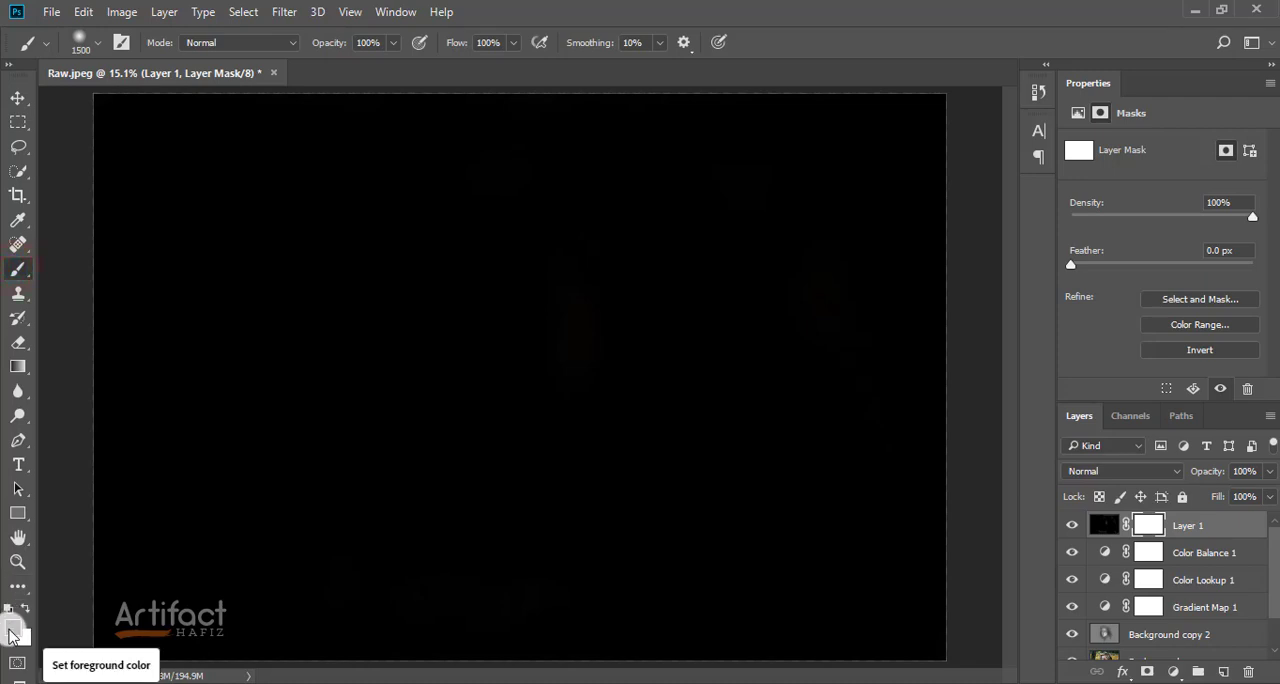
Step: Reveal the portrait's center by painting one black dab on Layer 1's mask with the Brush at size 3400
key("bracketright")
key("bracketright")
key("bracketright")
key("bracketright")
key("bracketright")
key("bracketright")
key("bracketright")
key("bracketright")
key("bracketright")
key("bracketright")
key("bracketright")
key("bracketright")
key("bracketright")
key("bracketright")
key("bracketright")
key("bracketright")
key("bracketright")
key("bracketright")
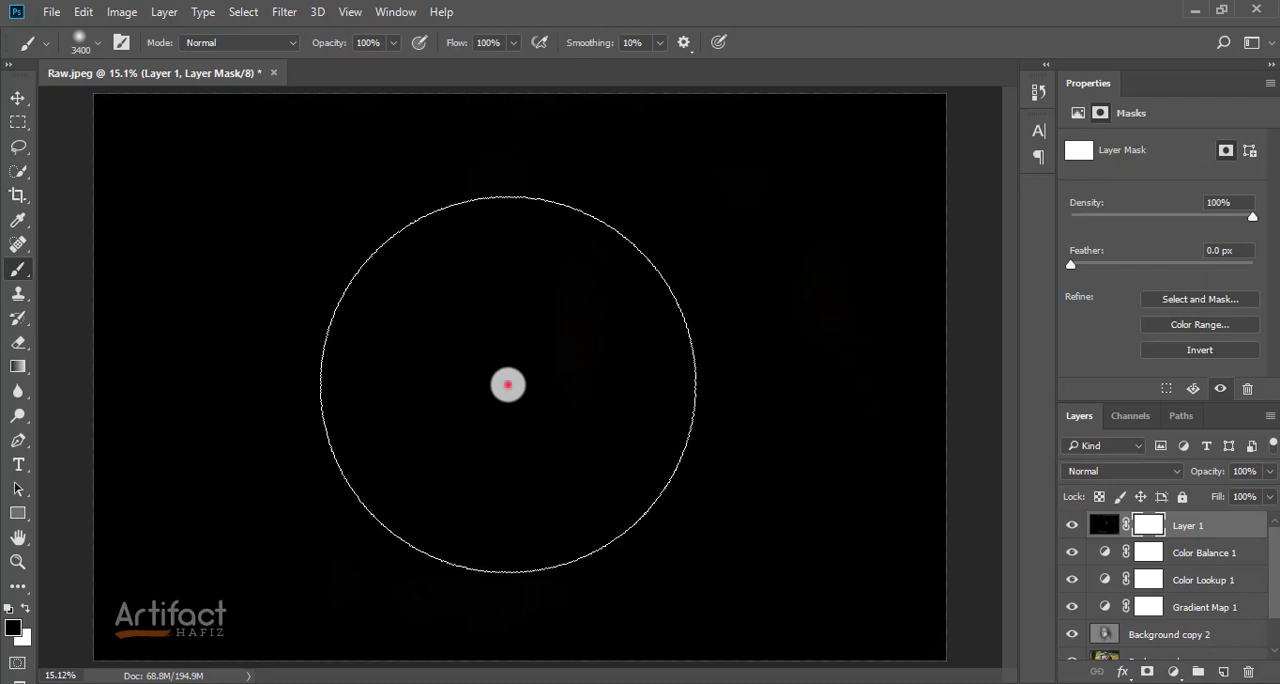
left_click(507, 384)
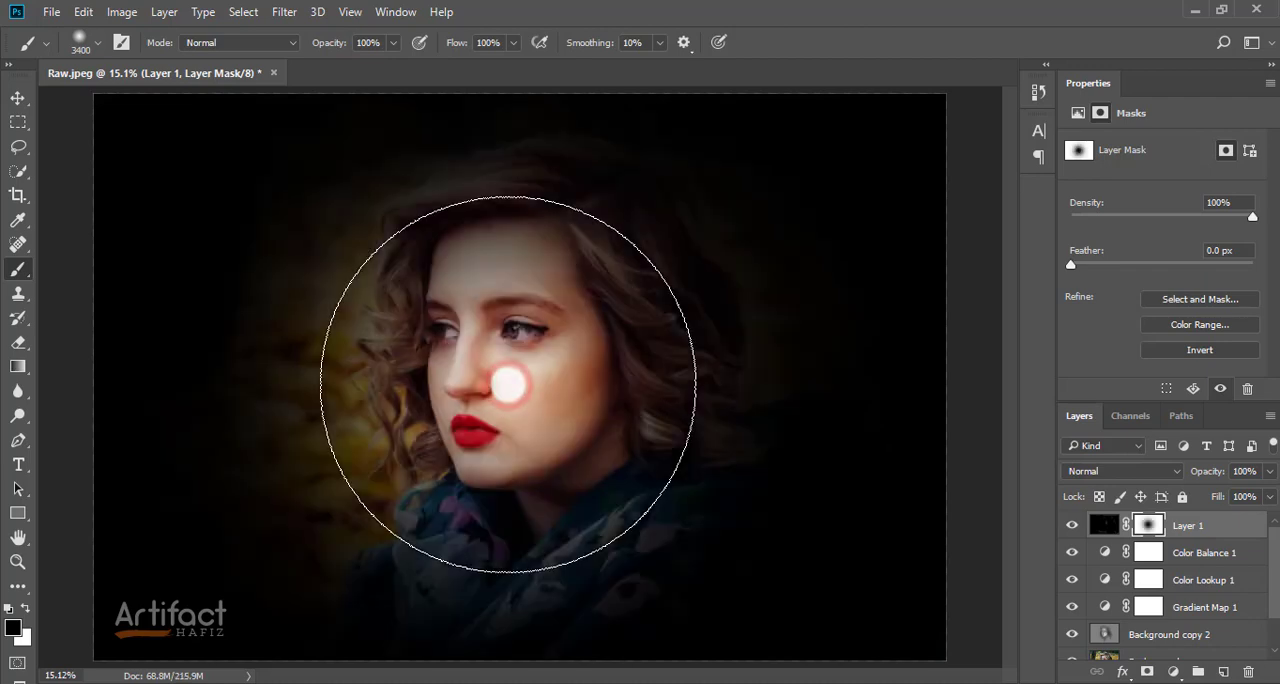
Step: Enlarge the black layer with its mask to about 62 by 41 in, centered around the woman's head, and apply the transform
left_click(17, 99)
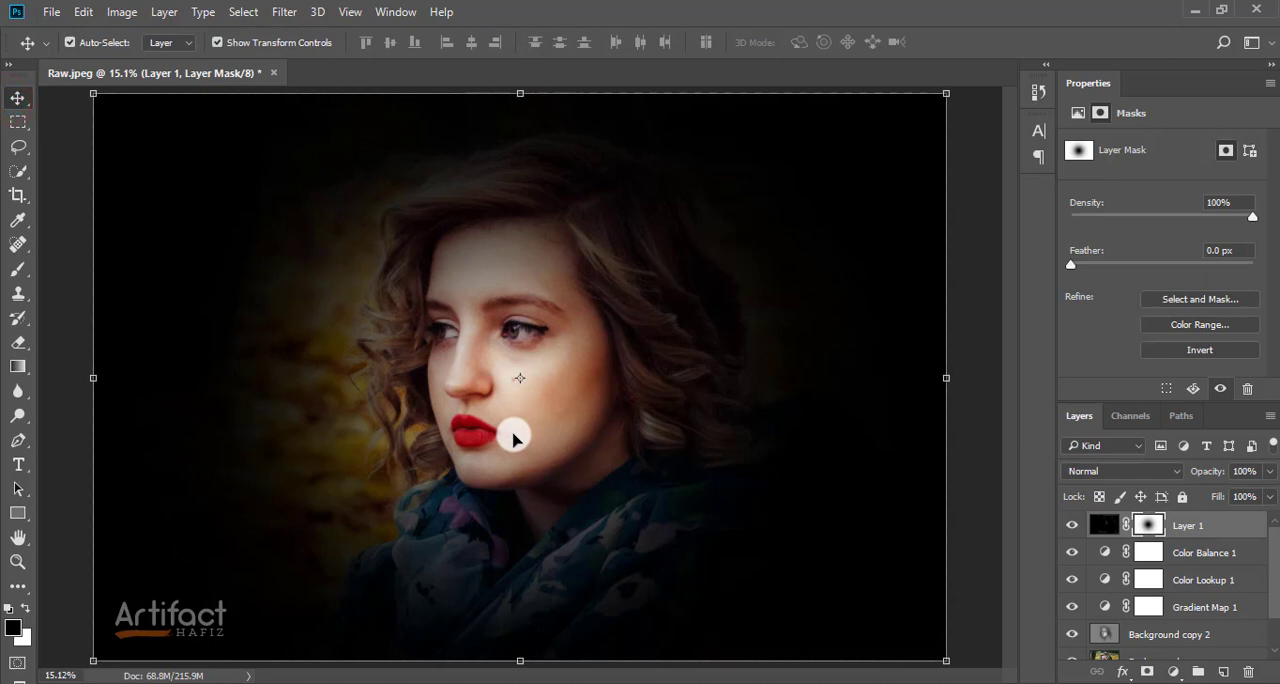
scroll(513, 440, "down", 10)
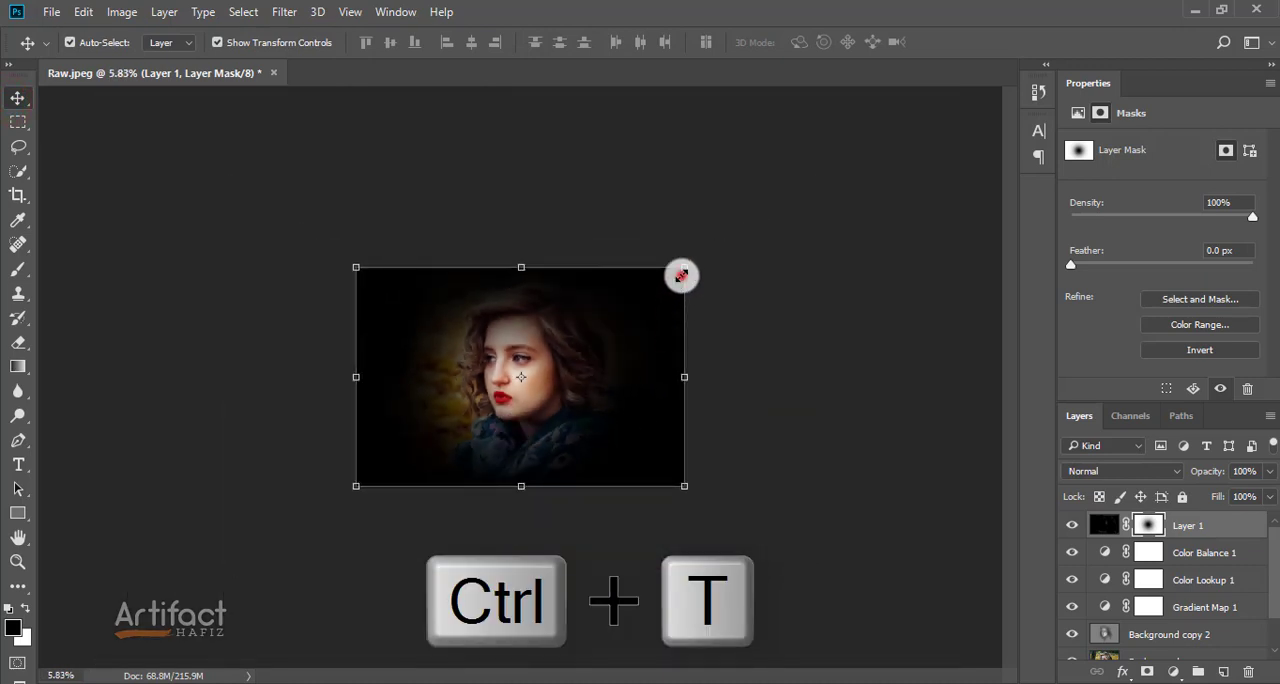
left_click_drag(682, 275, 956, 61)
left_click_drag(808, 272, 683, 342)
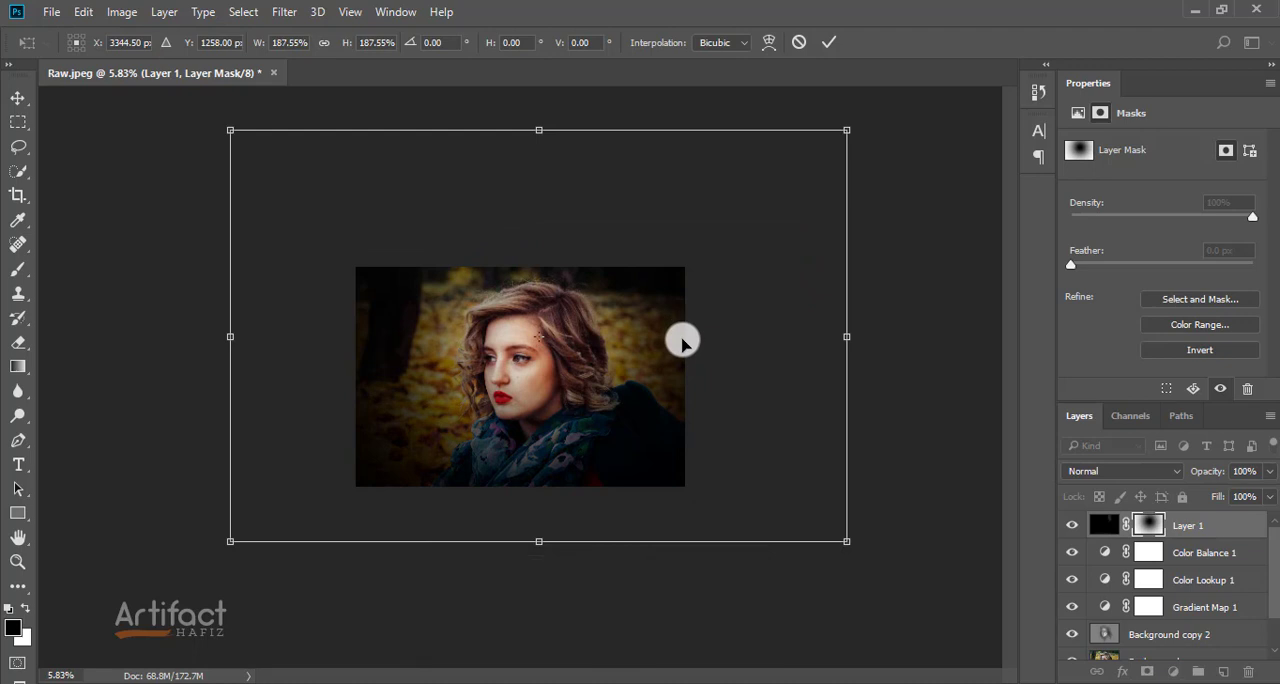
left_click_drag(851, 129, 1060, 11)
left_click_drag(944, 137, 838, 186)
left_click(830, 41)
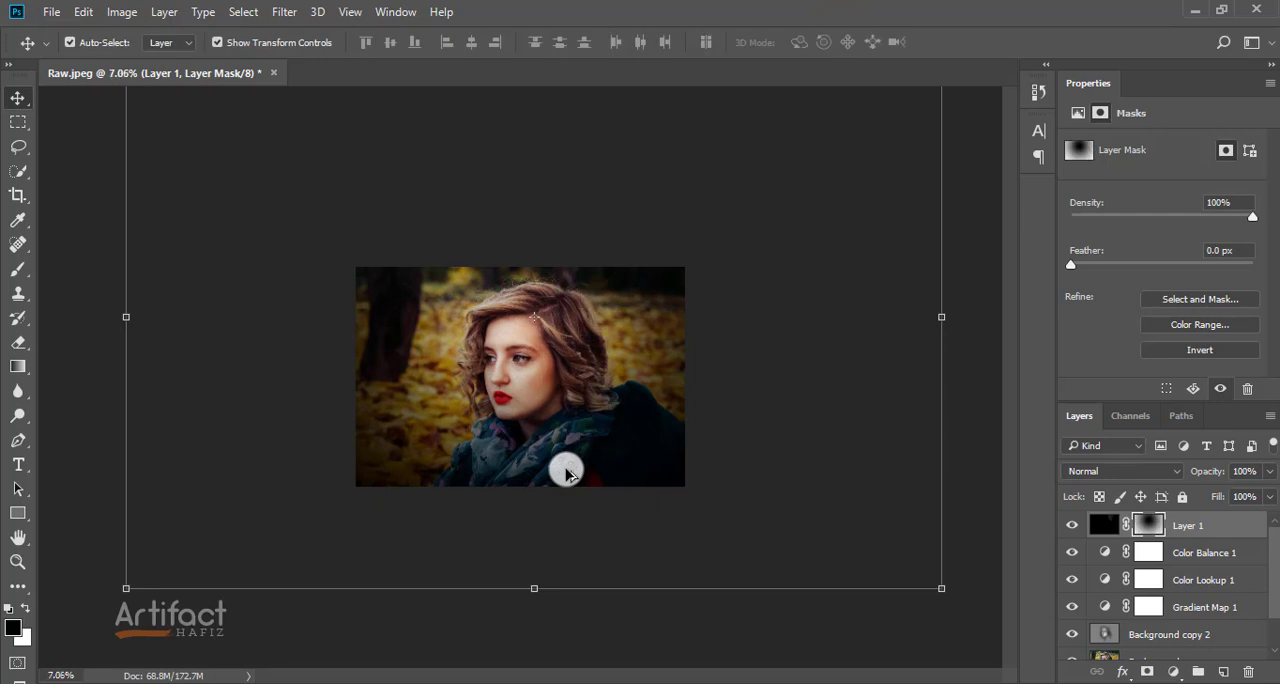
key("ctrl+0")
Step: Reduce Layer 1's opacity to 88% and compare the vignette hidden and shown
left_click(1180, 524)
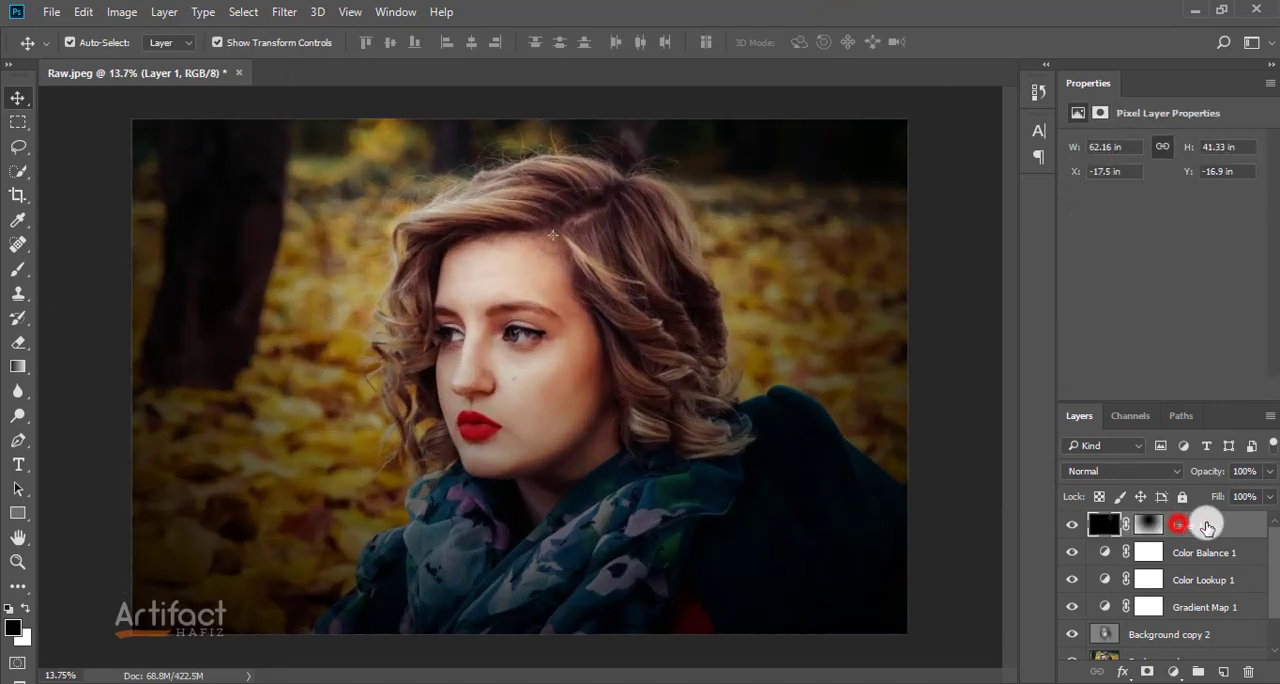
left_click(1268, 471)
mouse_move(1270, 485)
left_mouse_down()
mouse_move(1237, 506)
mouse_move(1258, 500)
left_mouse_up()
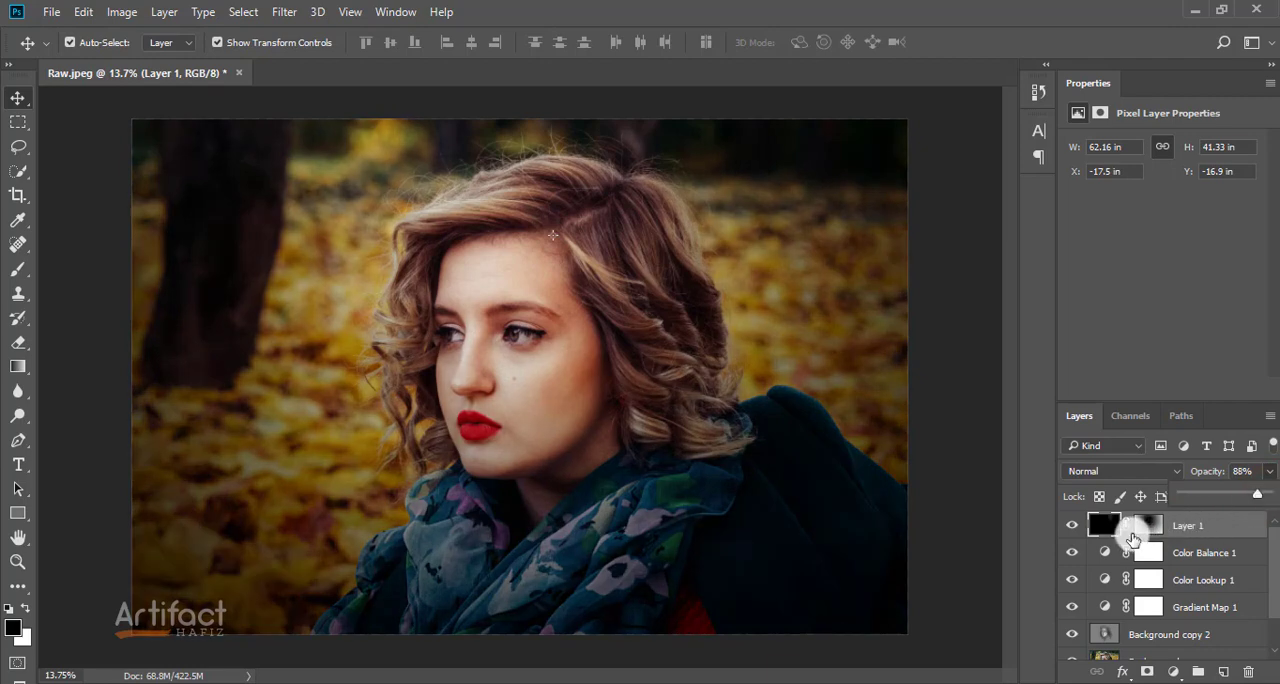
left_click(1072, 528)
left_click(1072, 528)
left_click(1220, 530)
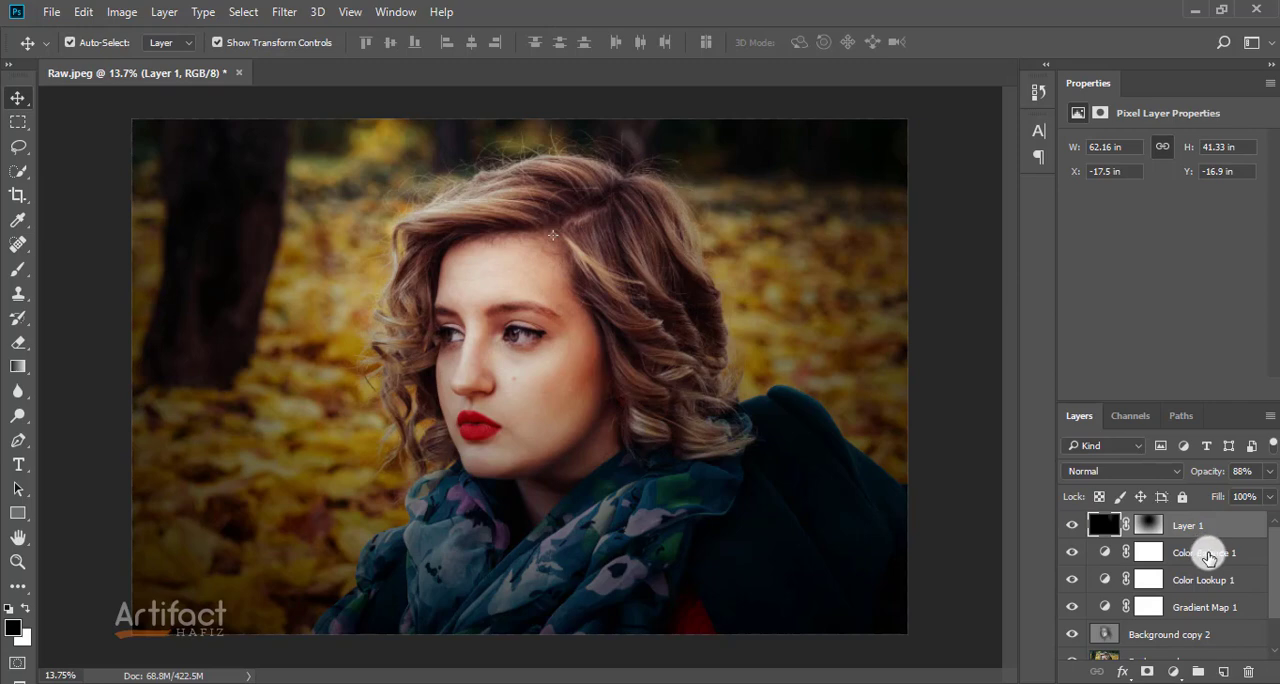
Step: Add a Solid Color fill layer above Layer 1 with the color afad69
left_click(1208, 535)
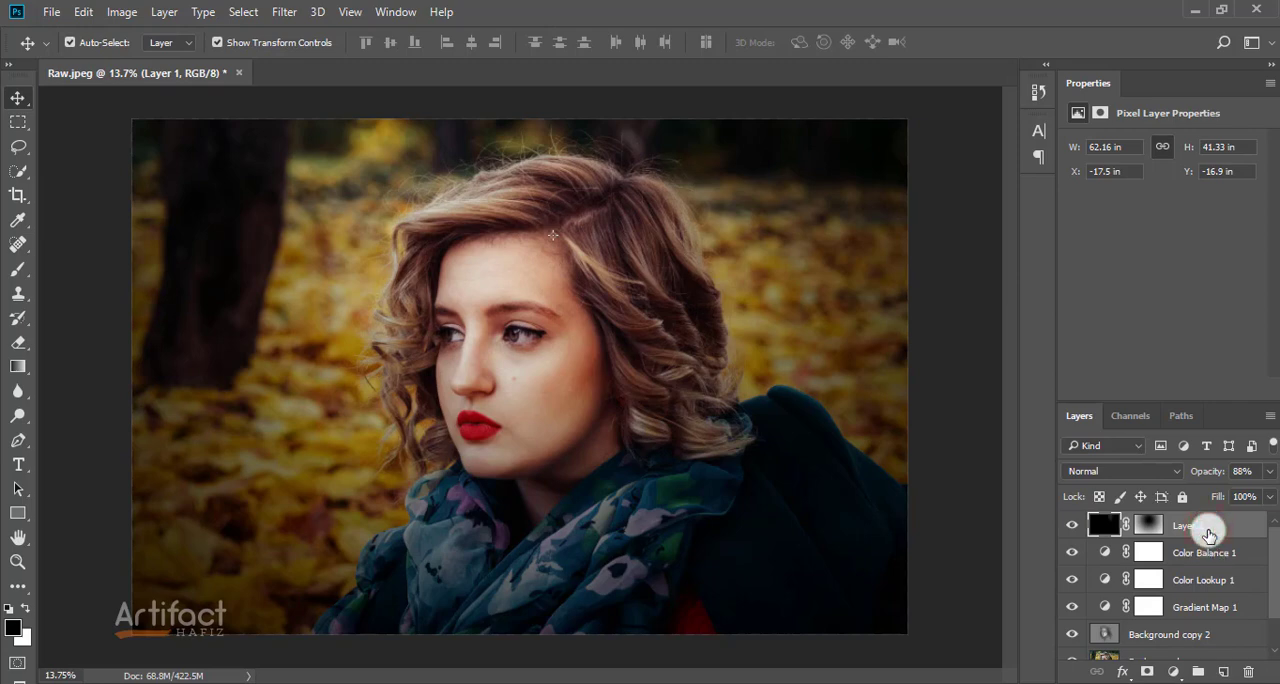
left_click(1174, 672)
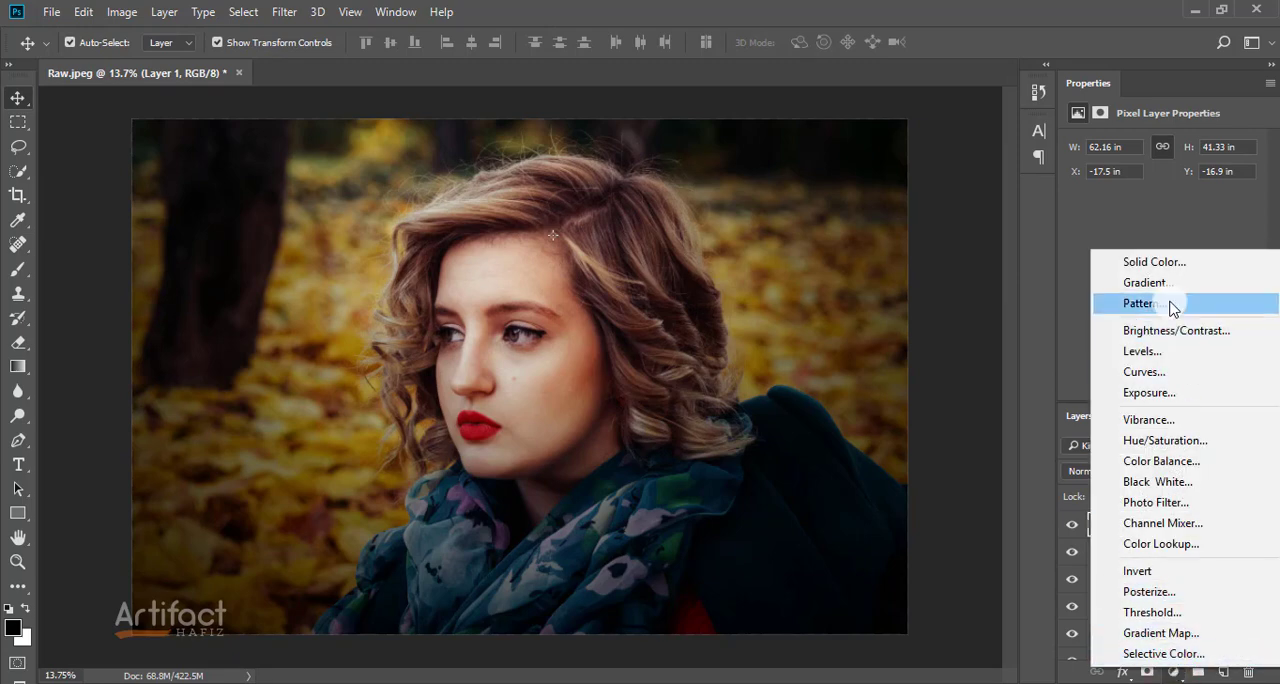
left_click(1155, 262)
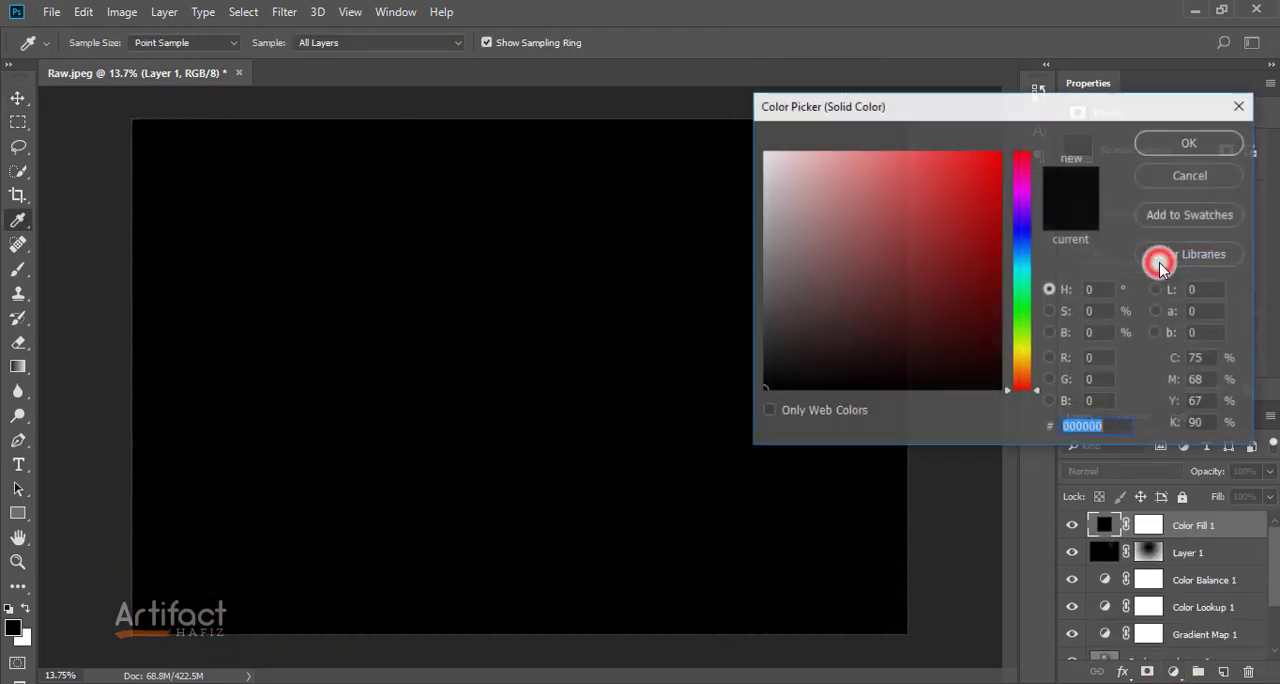
left_click(1020, 351)
left_click(857, 219)
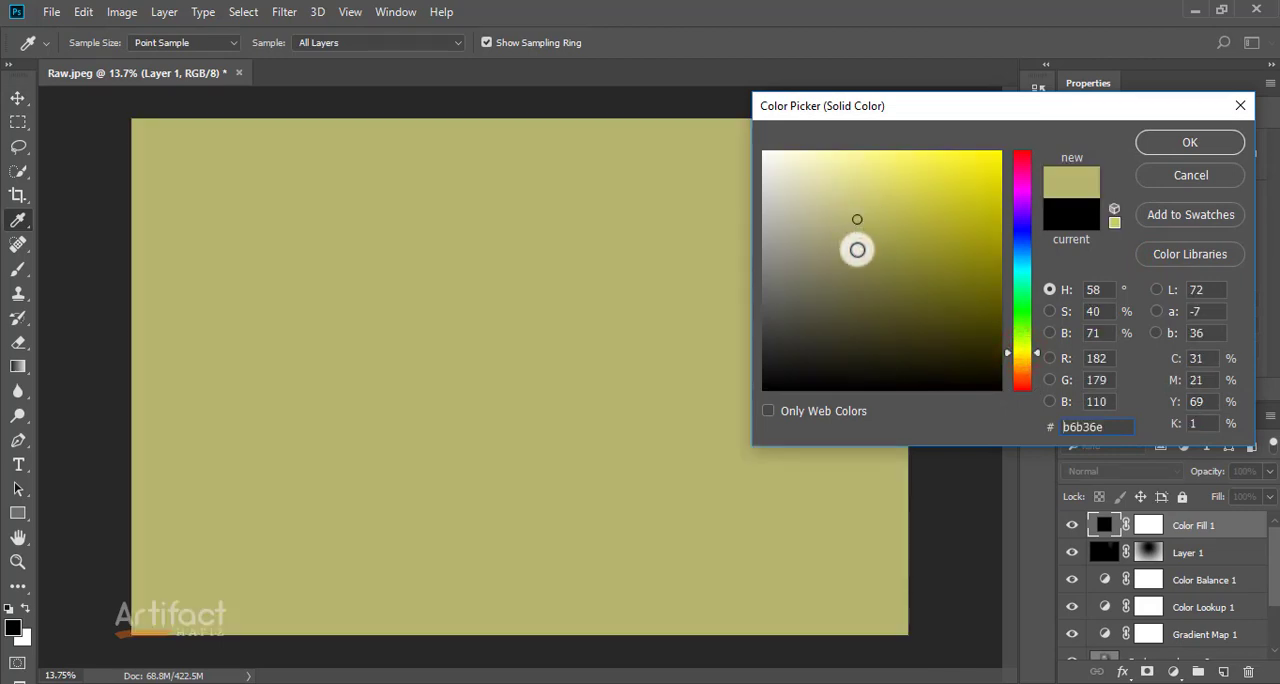
left_click(857, 255)
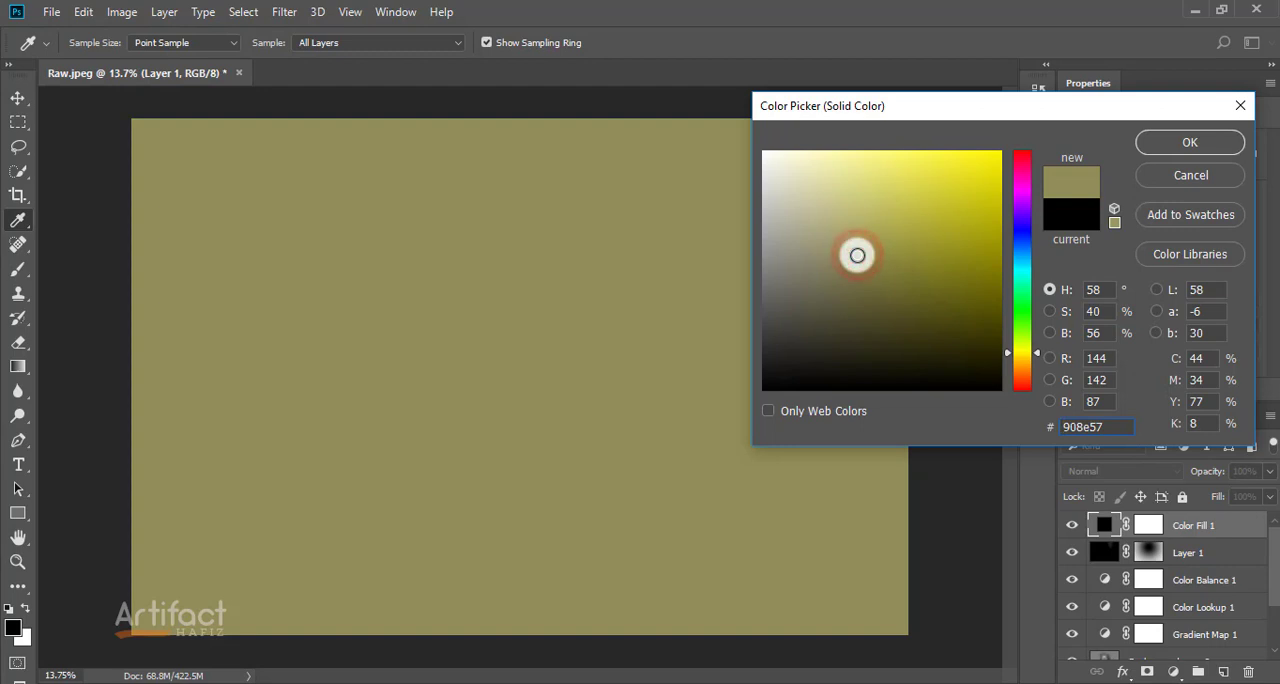
left_click(858, 225)
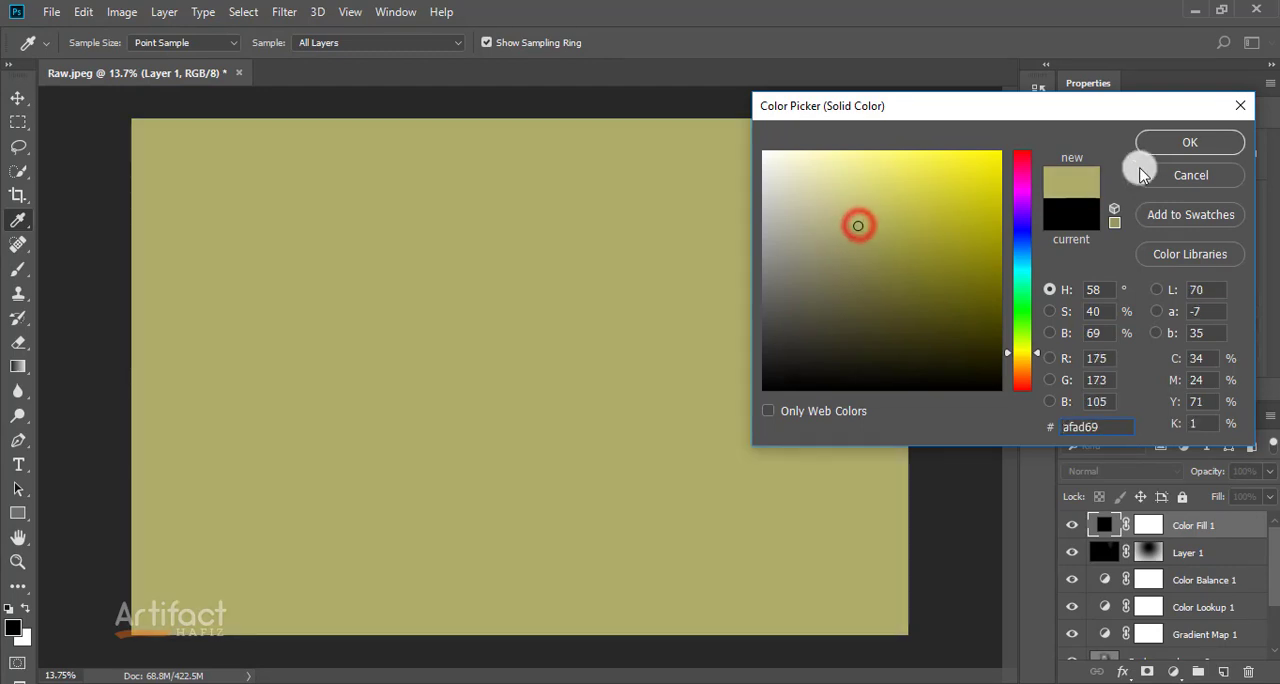
left_click(1158, 143)
key("v")
Step: Set the Color Fill layer's blend mode to Screen and its opacity to 27%
left_click(1140, 468)
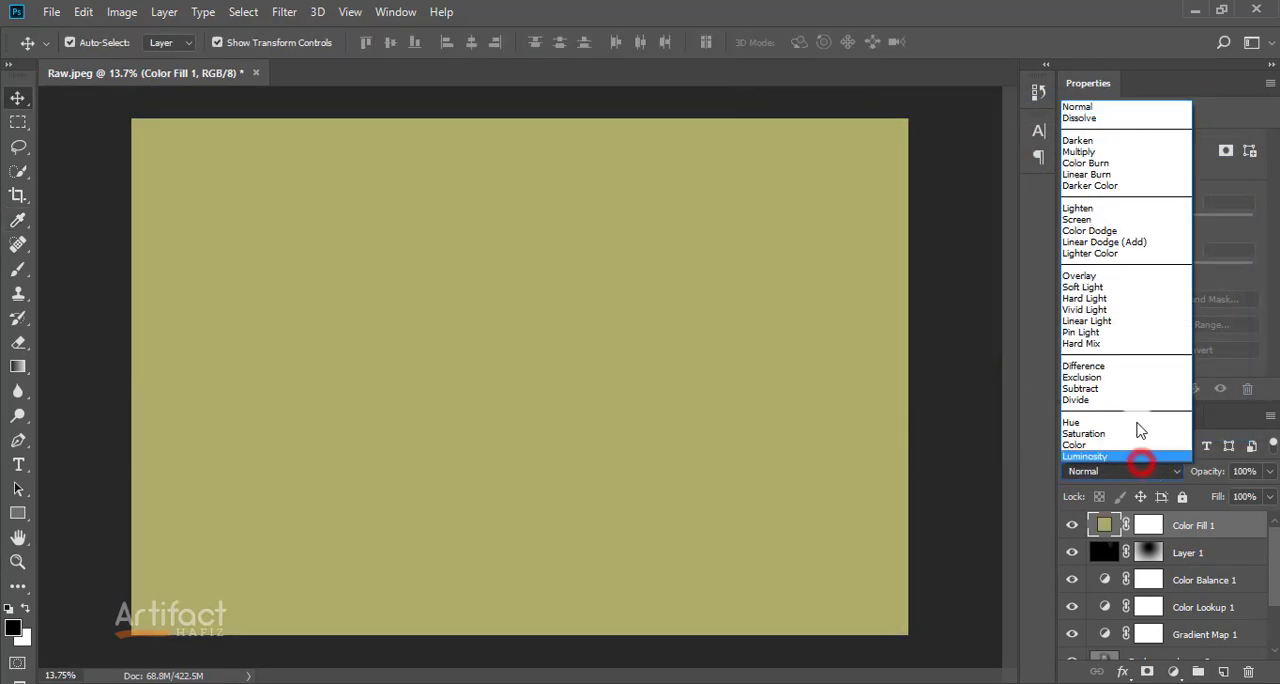
left_click(1118, 221)
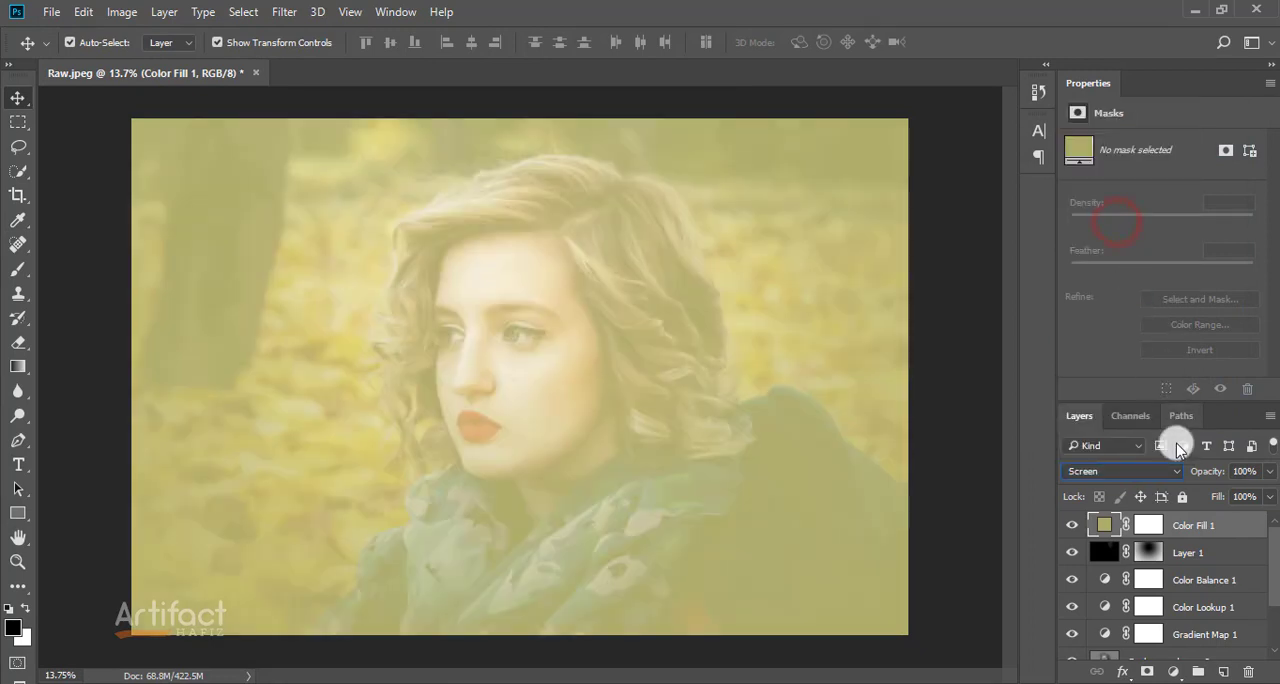
left_click(1210, 525)
left_click(1268, 471)
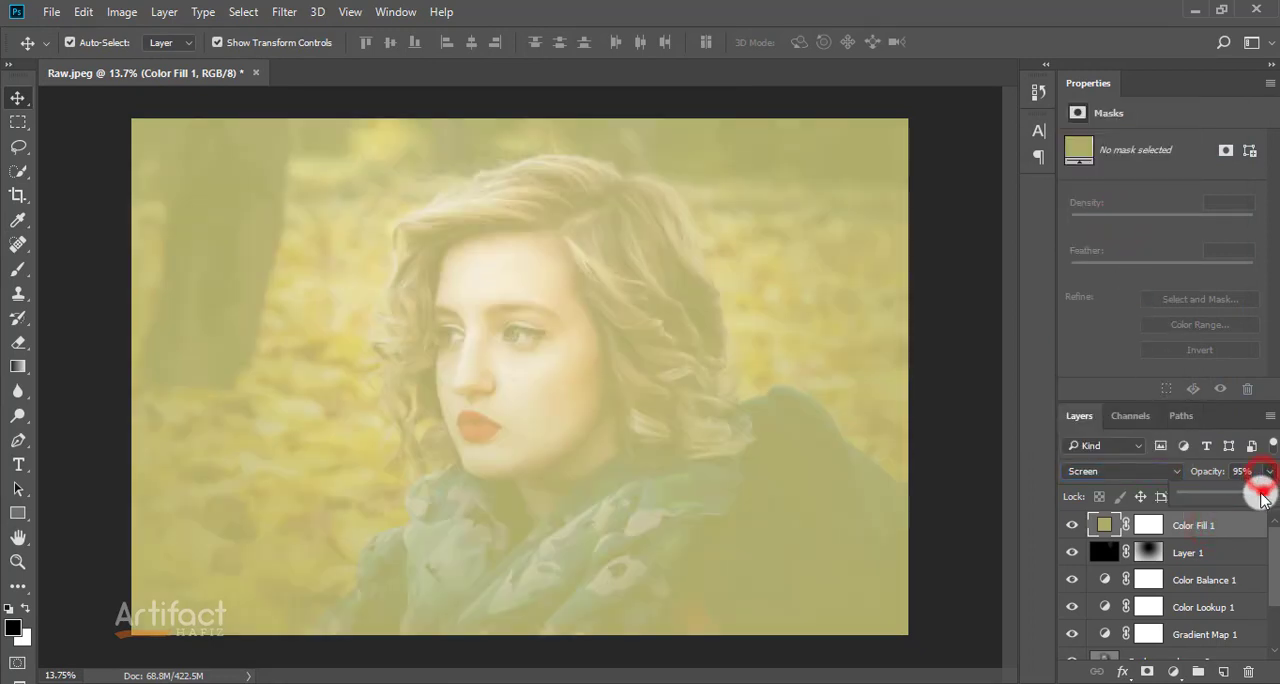
left_click_drag(1264, 494, 1210, 499)
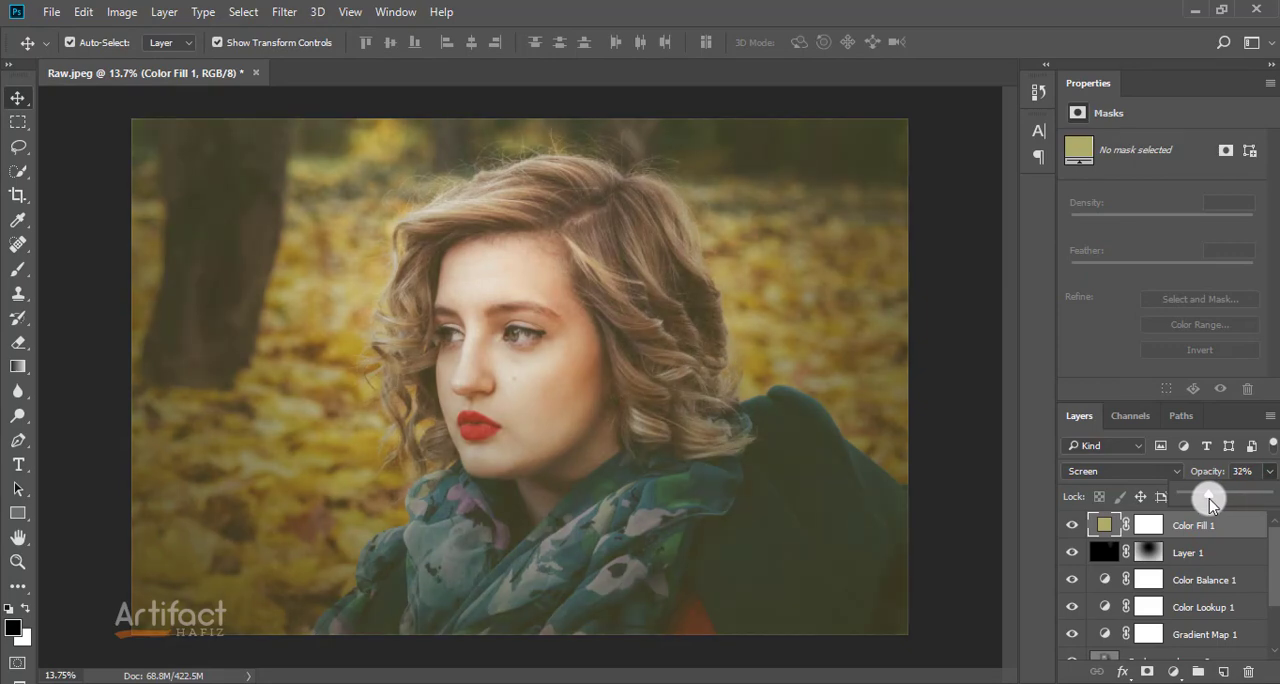
mouse_move(1209, 499)
left_mouse_down()
mouse_move(1191, 498)
mouse_move(1205, 500)
left_mouse_up()
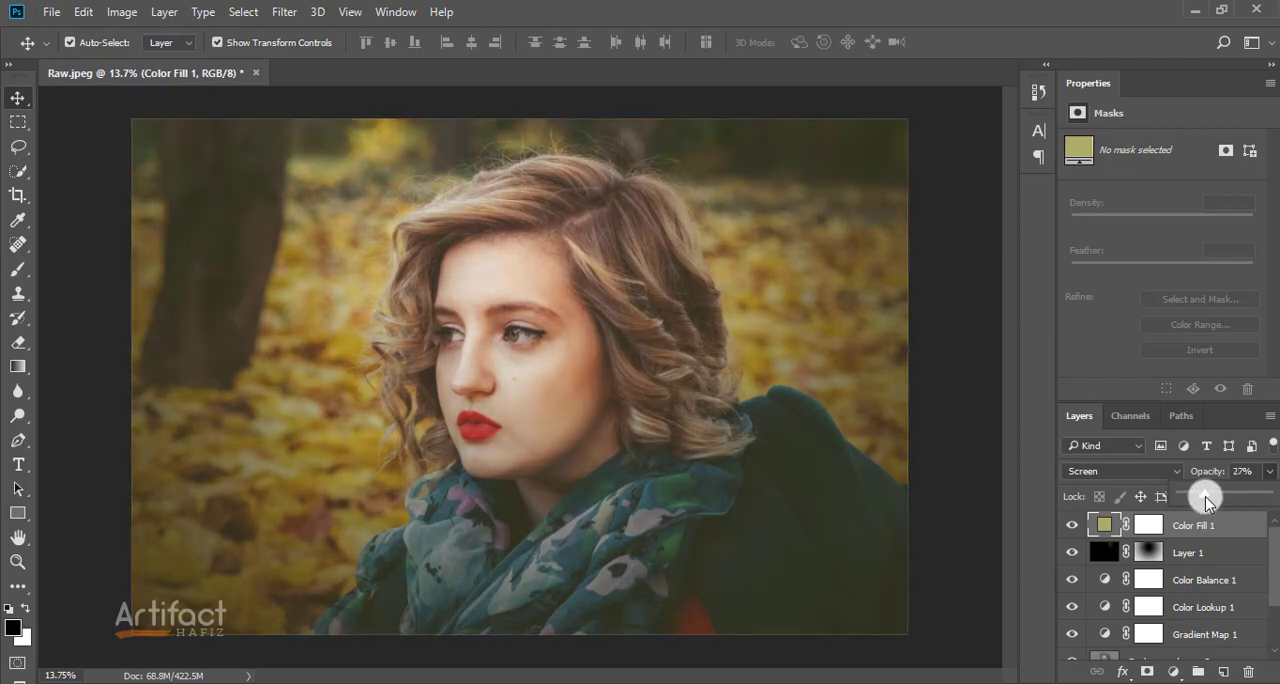
left_click(1208, 535)
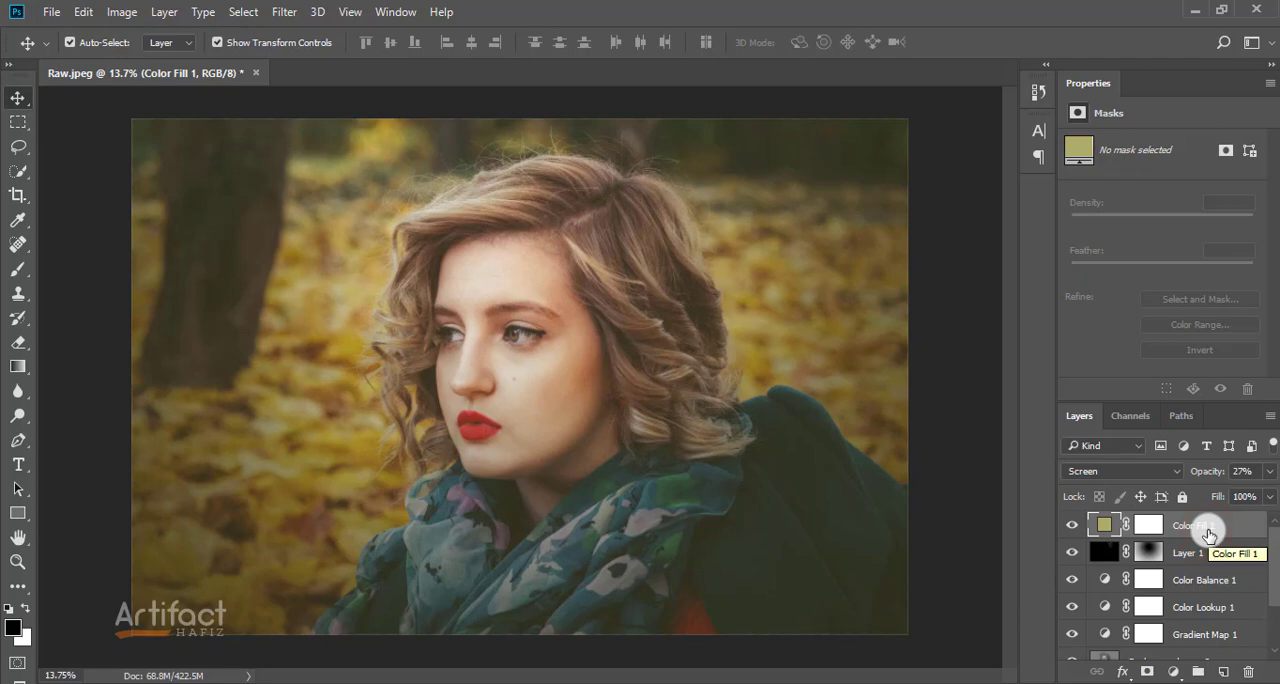
Step: Try darker and lighter tones for the Color Fill layer and change its color to a8a58c
left_click(1104, 538)
double_click(1100, 532)
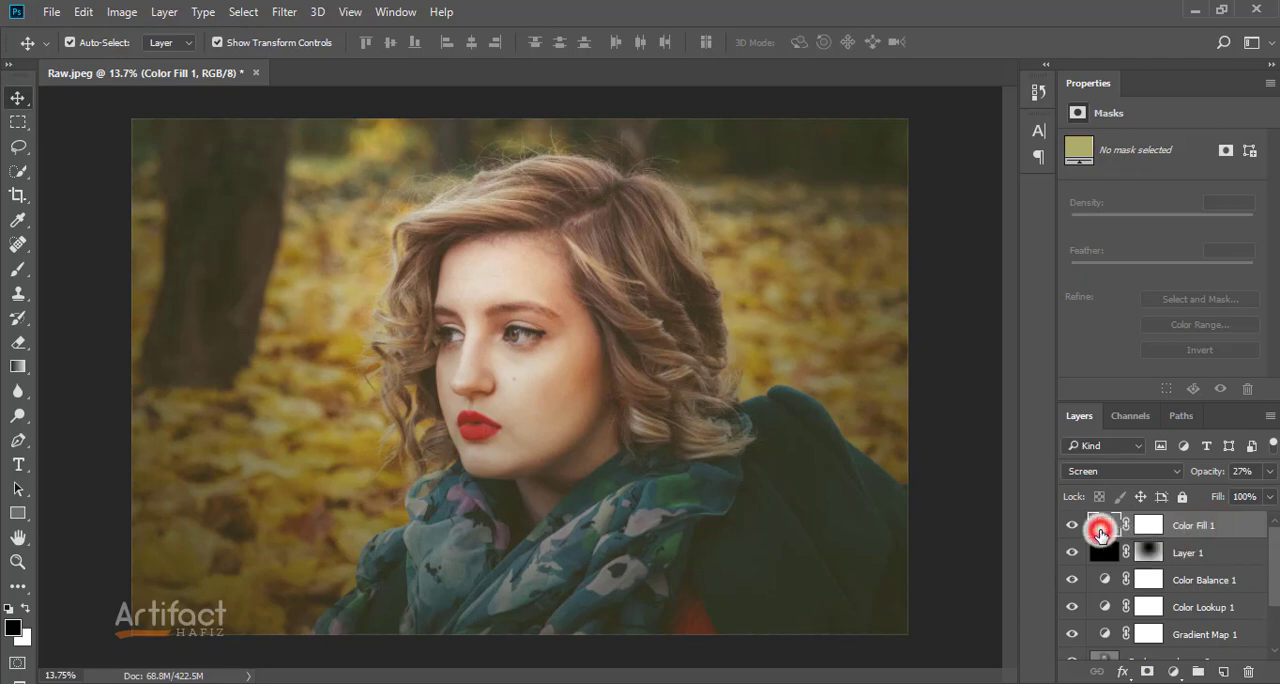
left_click_drag(868, 253, 864, 290)
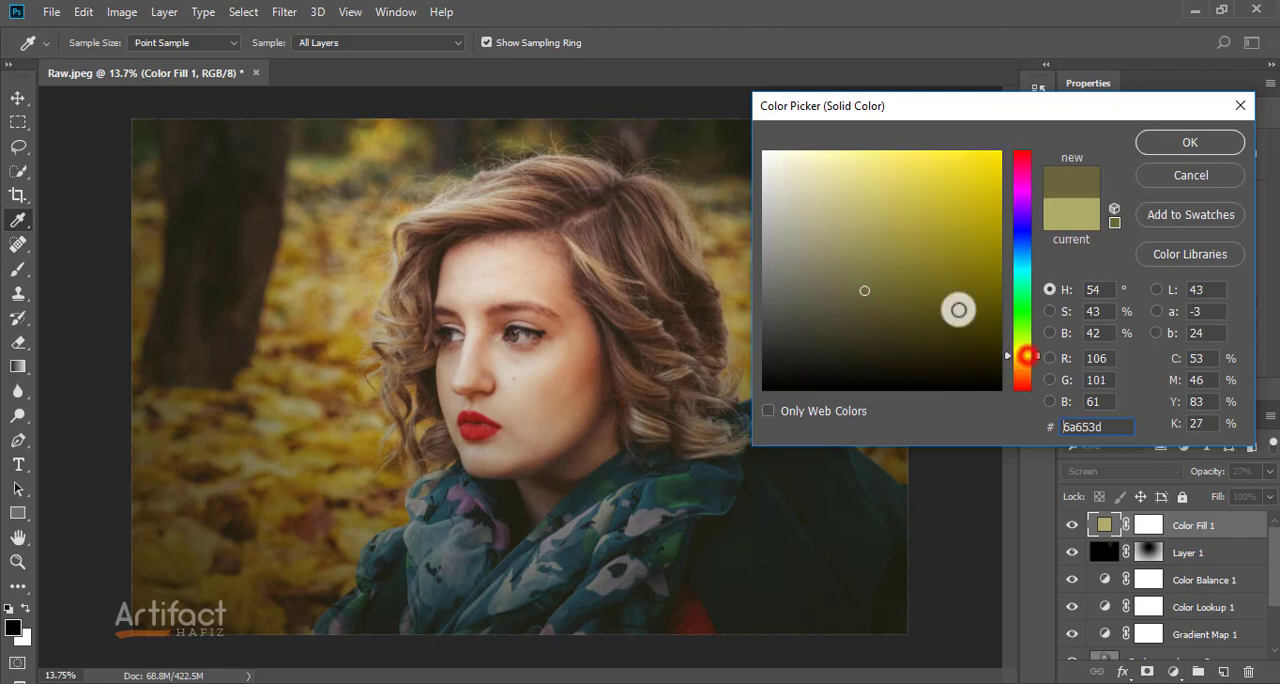
left_click_drag(922, 254, 917, 153)
left_click(917, 154)
left_click(820, 203)
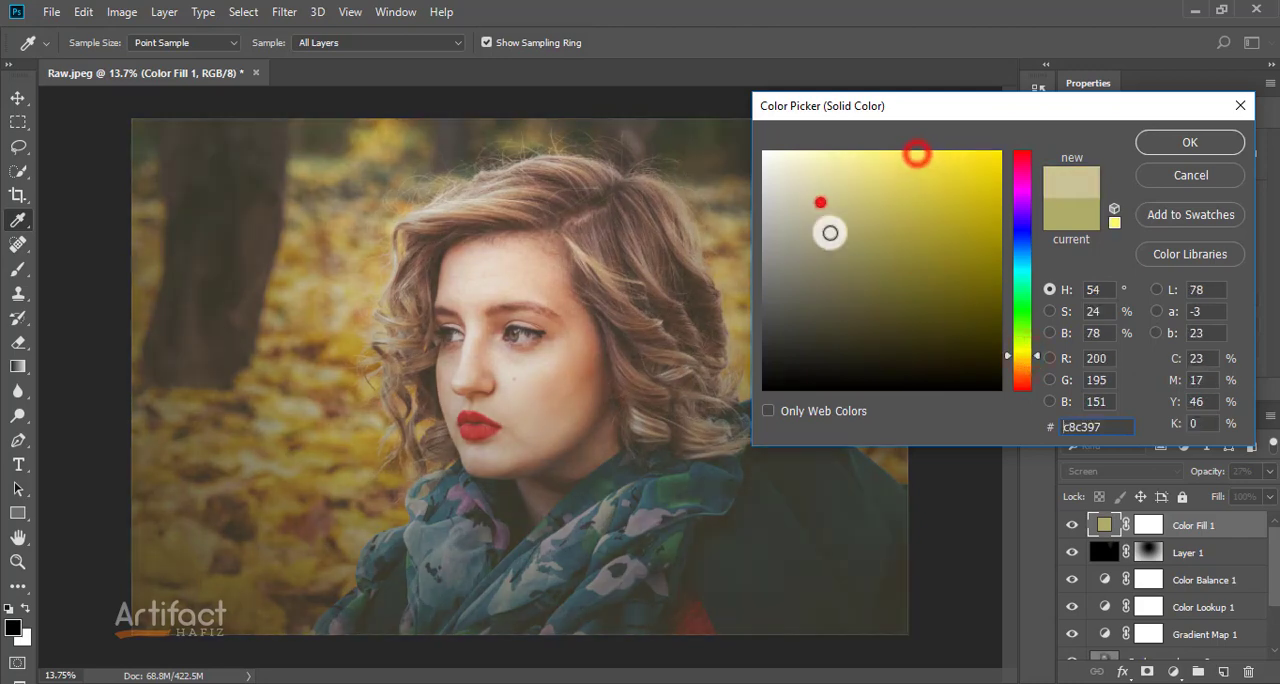
left_click(854, 285)
left_click(838, 211)
left_click(796, 203)
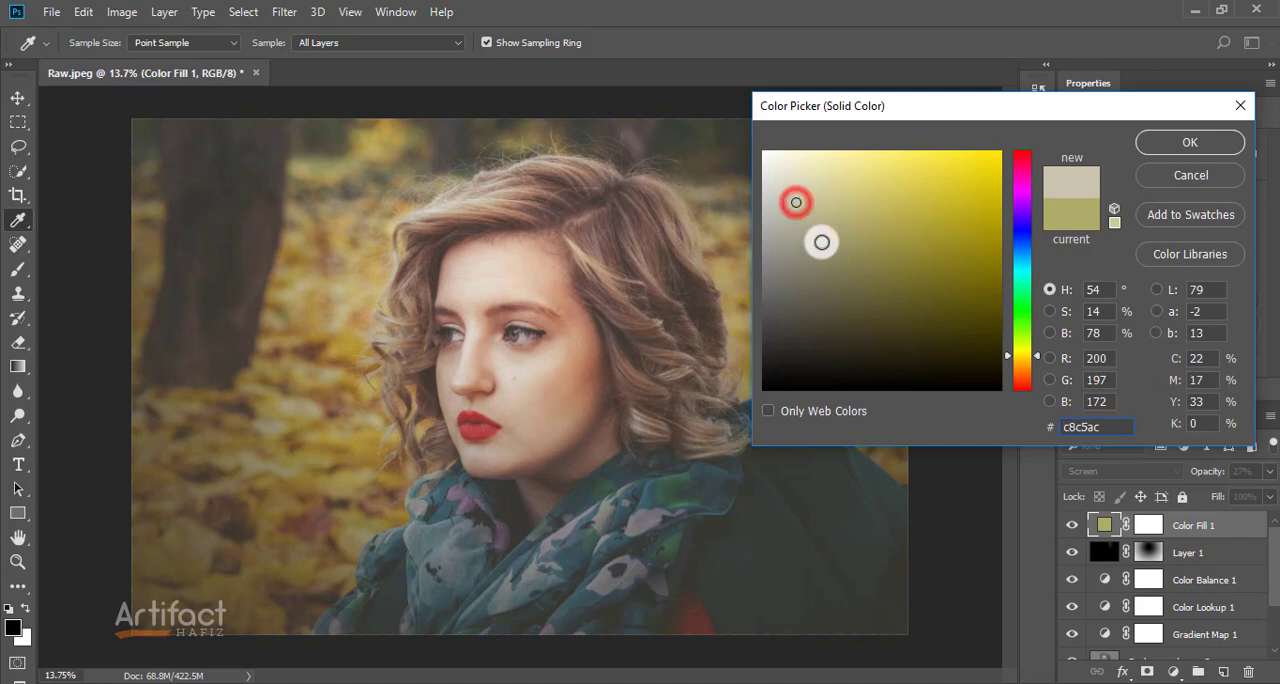
left_click(834, 236)
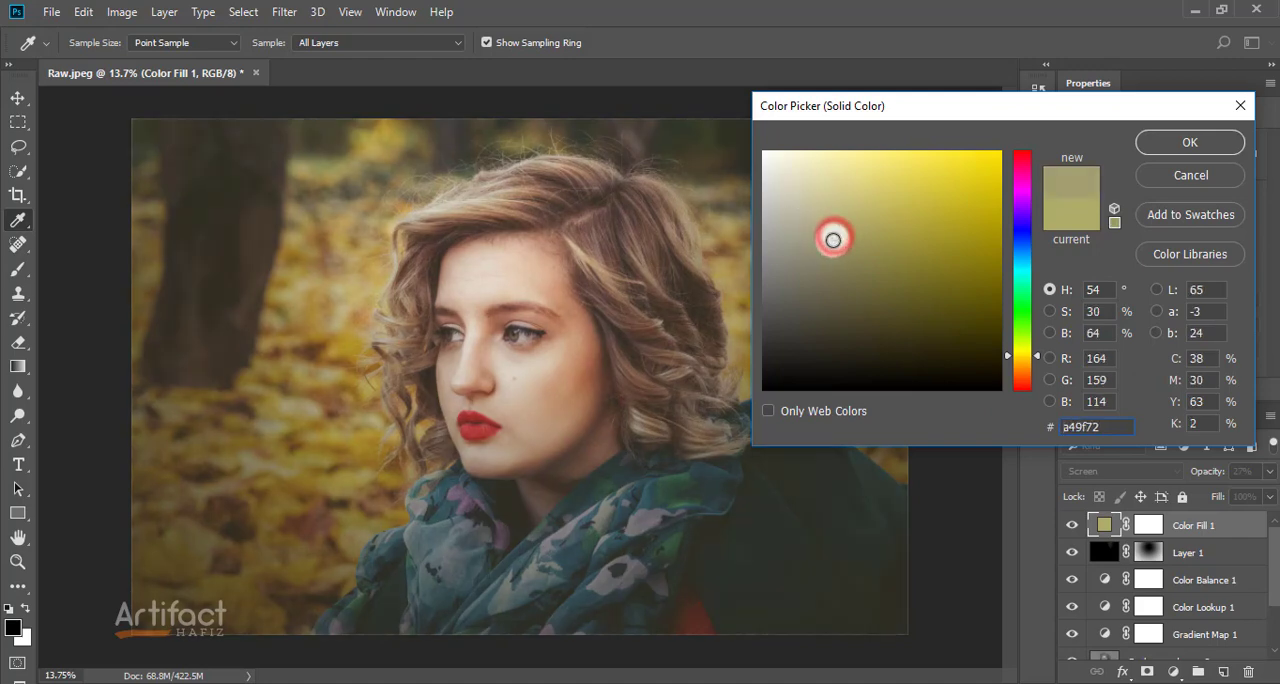
left_click(808, 249)
left_click(793, 229)
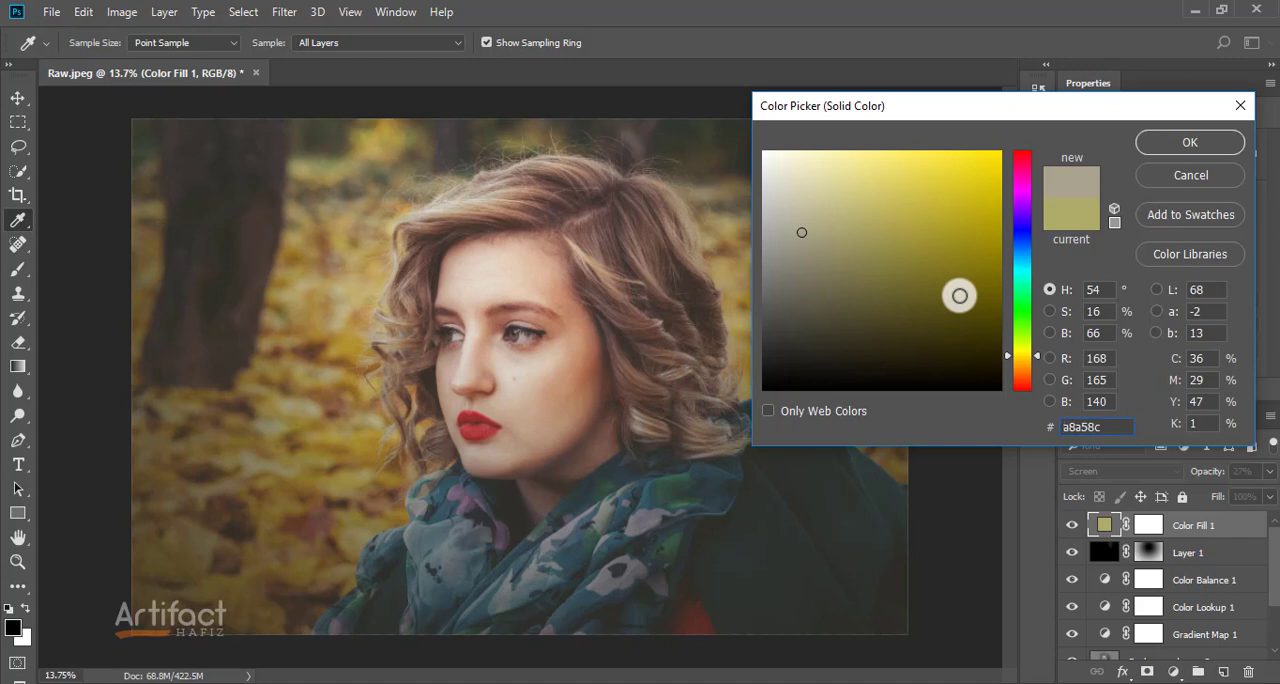
left_click(1163, 137)
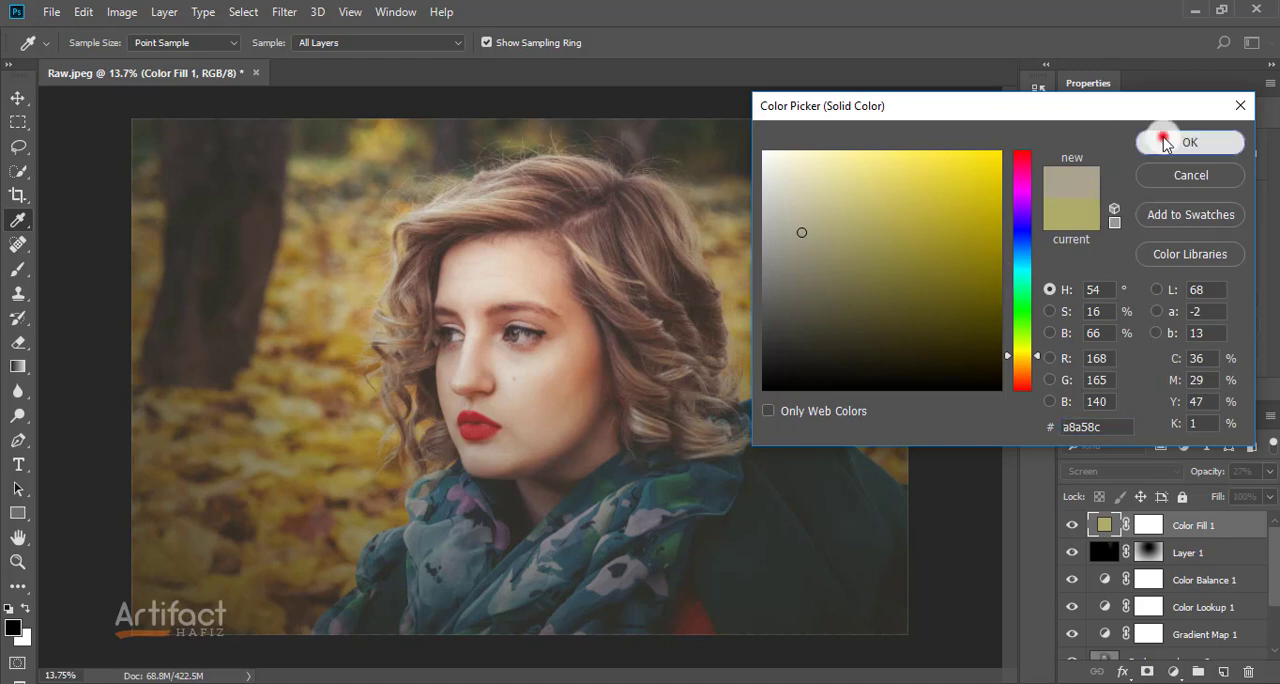
Step: Compare the original Background alone with the finished edit by hiding all the other layers and showing them again
scroll(1125, 560, "down", 2)
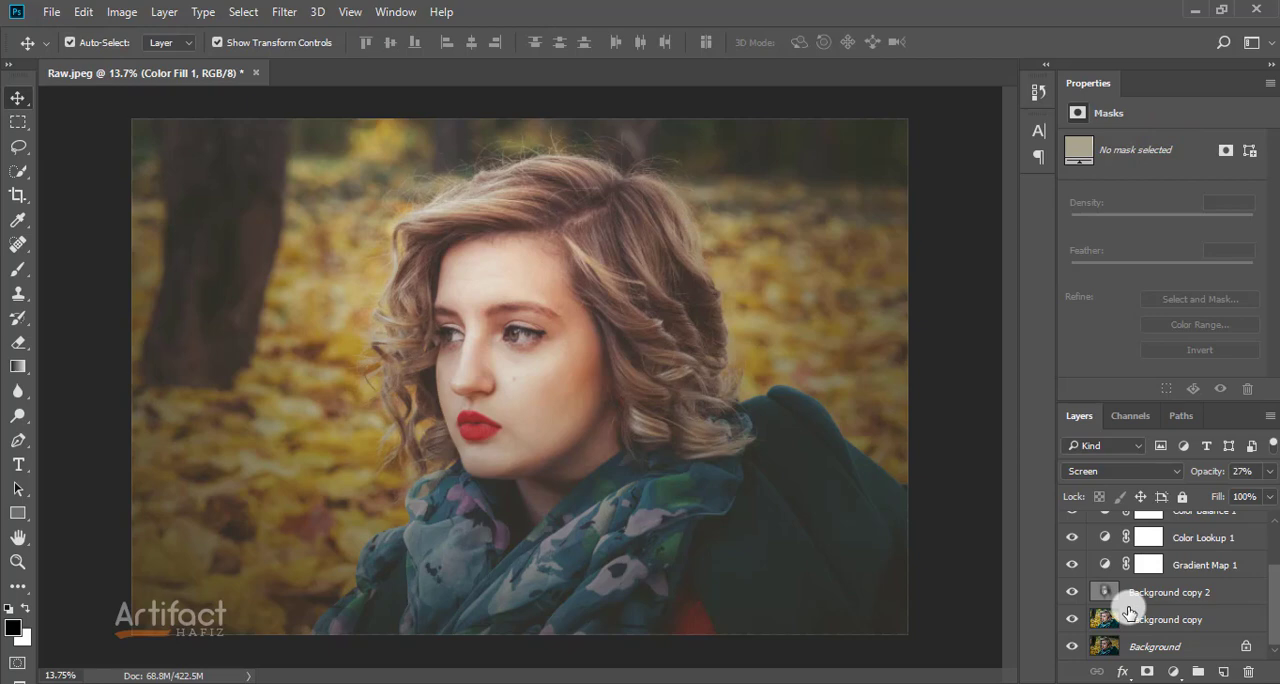
left_click(1072, 647, "alt")
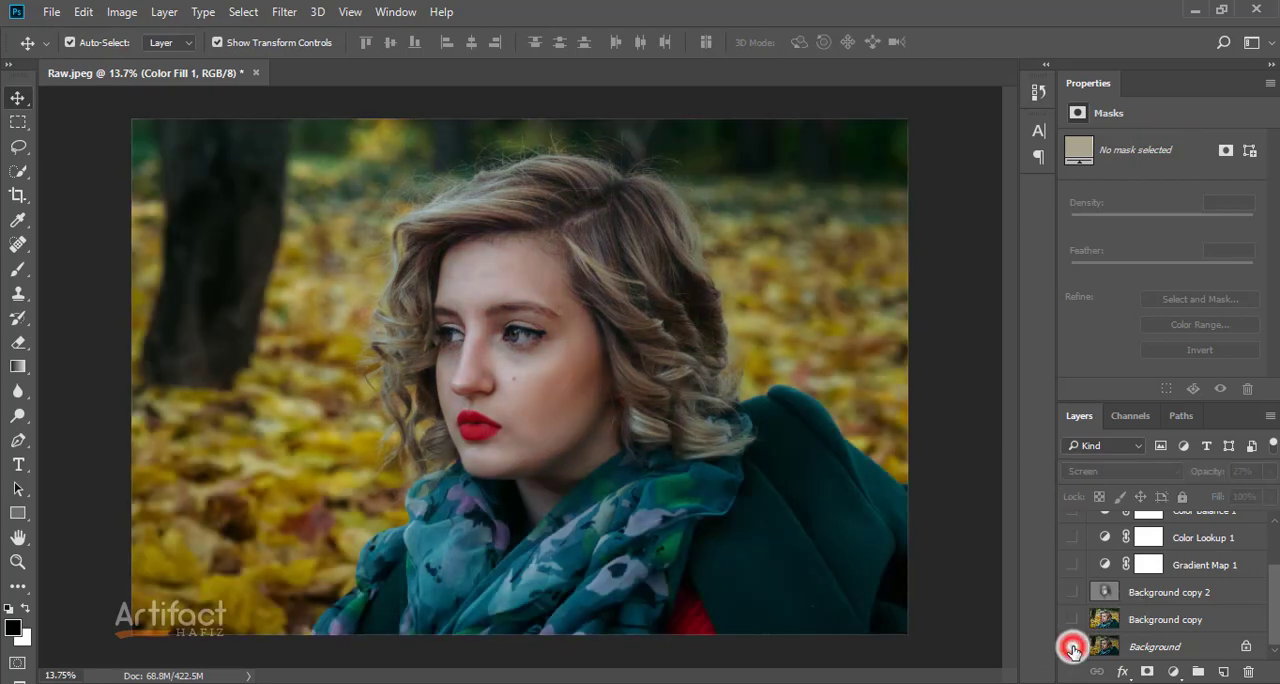
left_click(1072, 647, "alt")
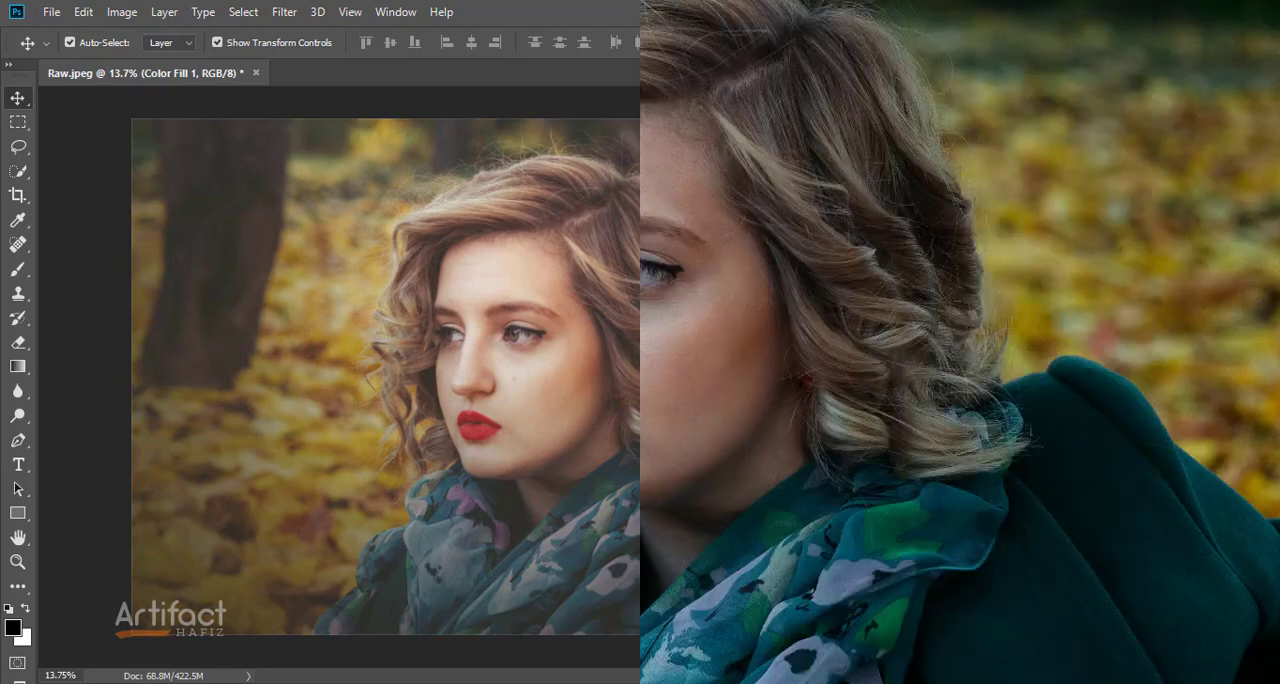